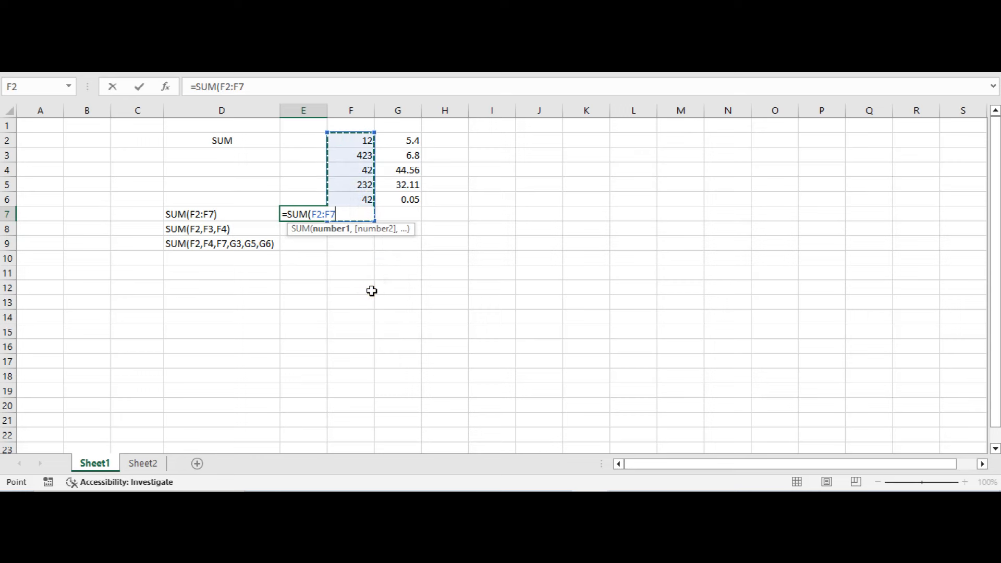
Complete the SUM formula for F2:F7 in cell E7, and select F2:F7 to check its total.
type(")")
key("Return")
left_click_drag(354, 141, 359, 214)
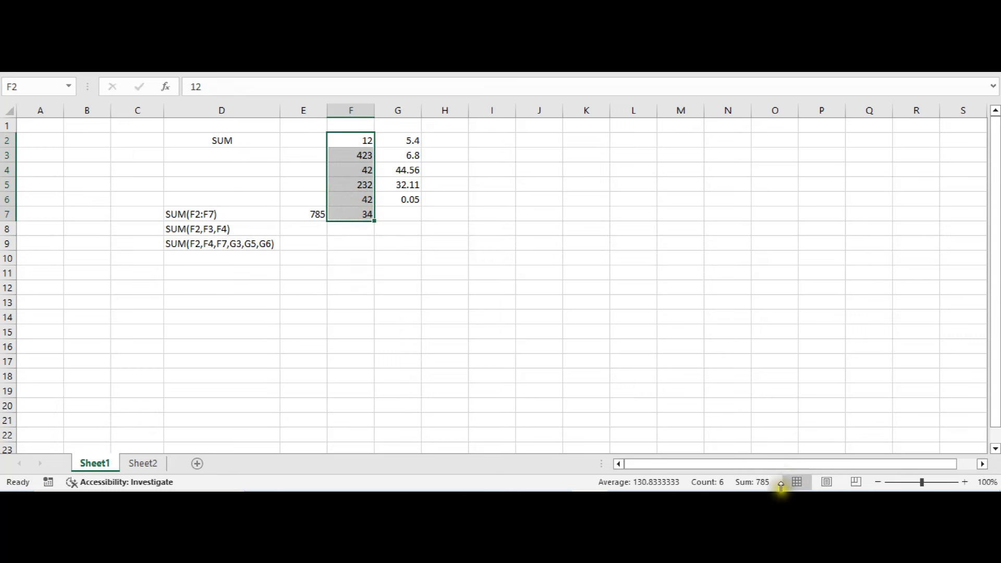
Enter the formula =SUM(F2,F3,F4) in cell E8.
left_click(299, 228)
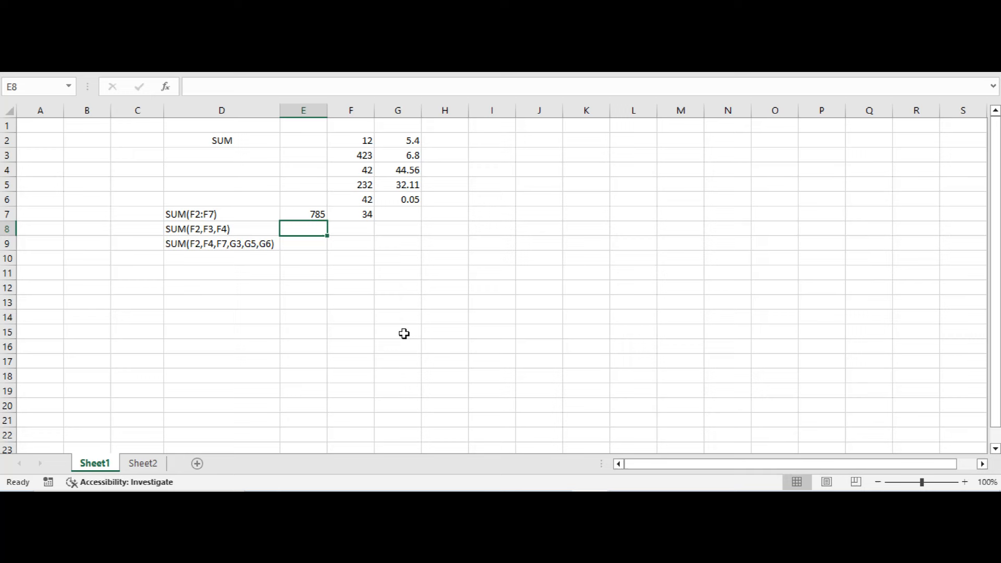
type("=su")
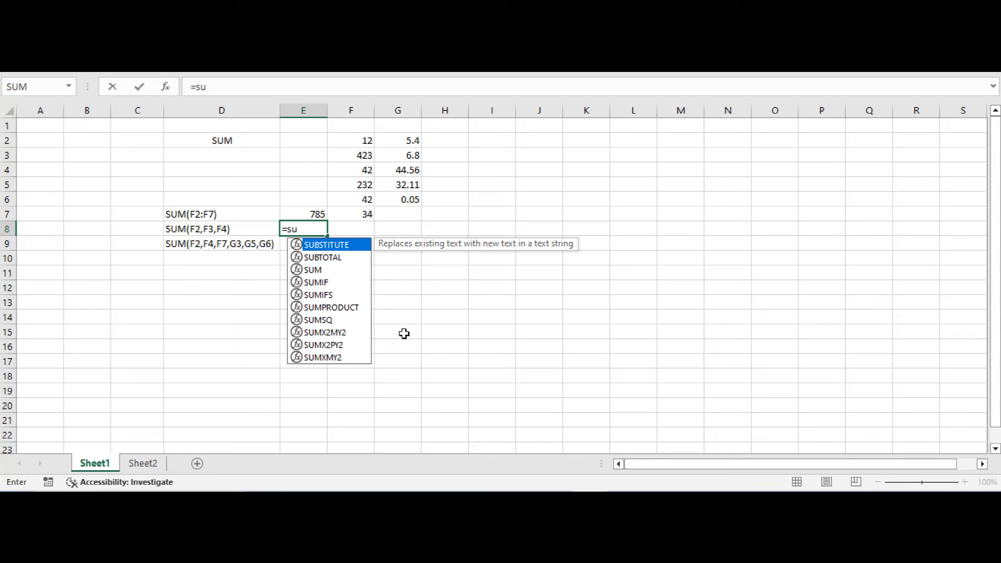
type("m")
key("Tab")
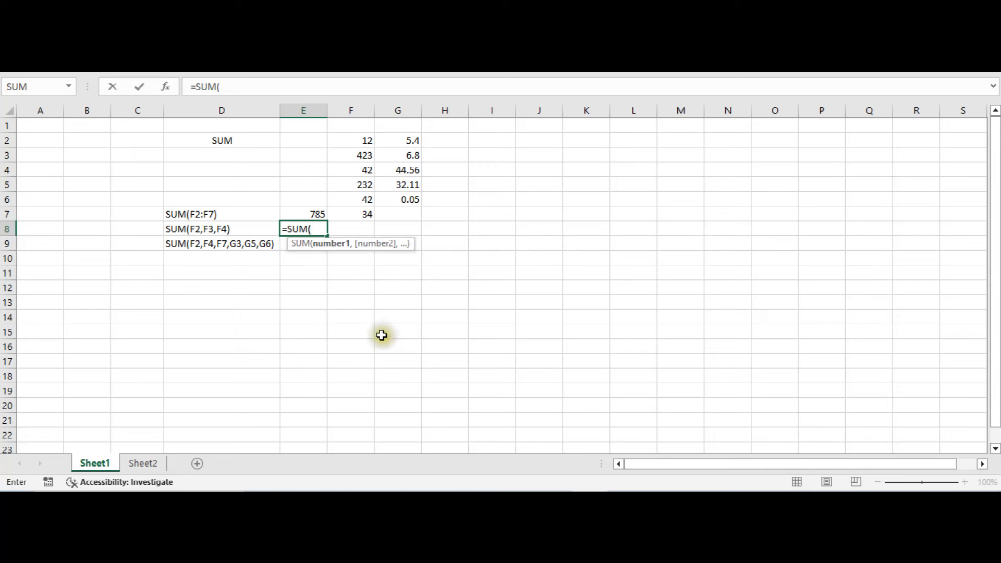
left_click(365, 140)
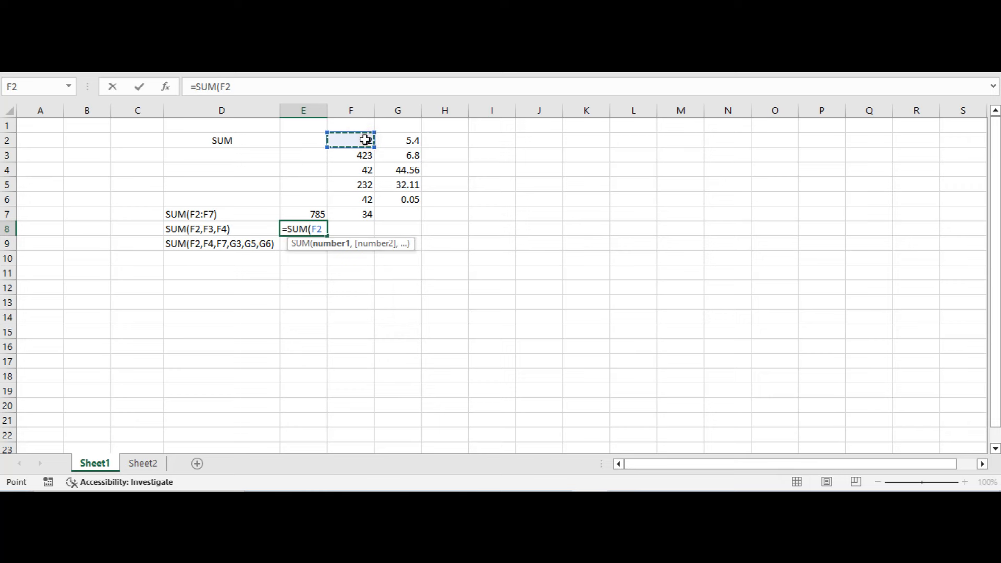
type(",")
left_click(367, 157)
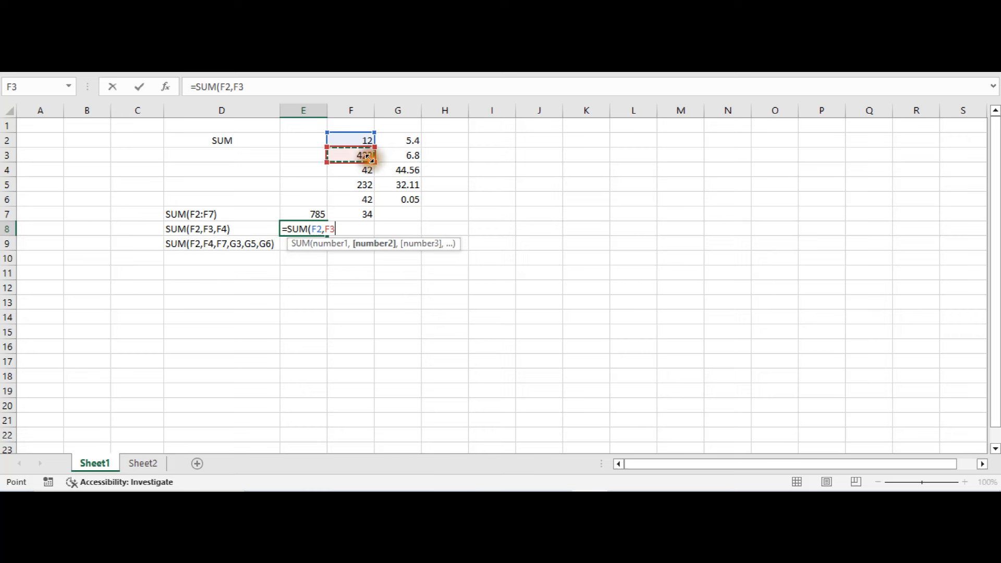
type(",")
left_click(351, 172)
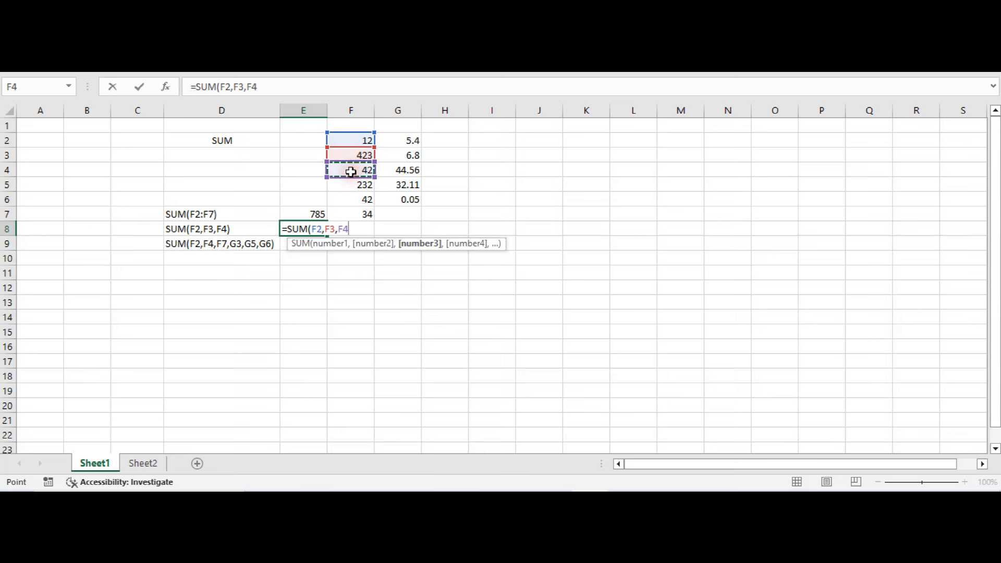
type(")")
key("Return")
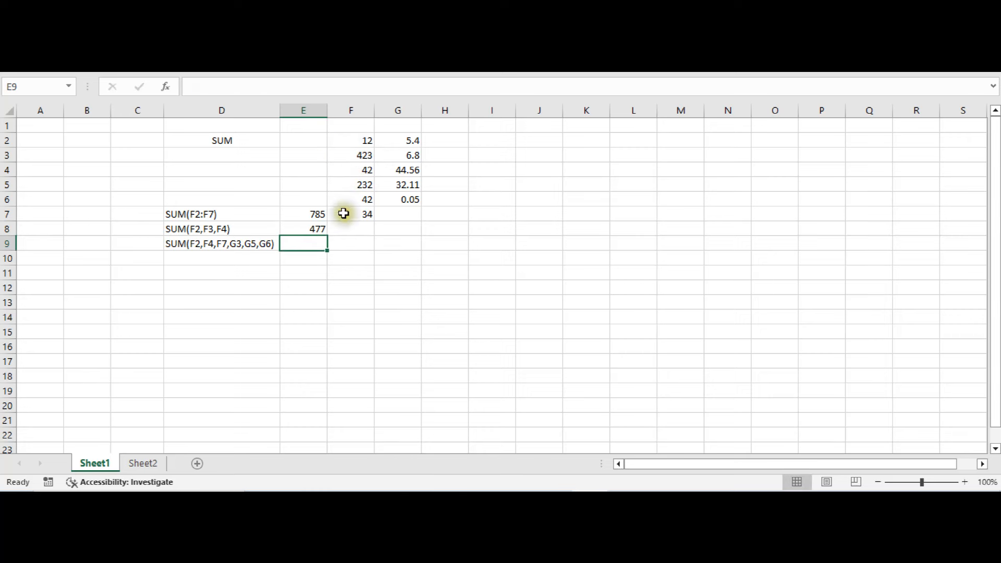
Start a SUM formula in cell E9 with F2, F4 and F7 as its first three arguments.
left_click(247, 240)
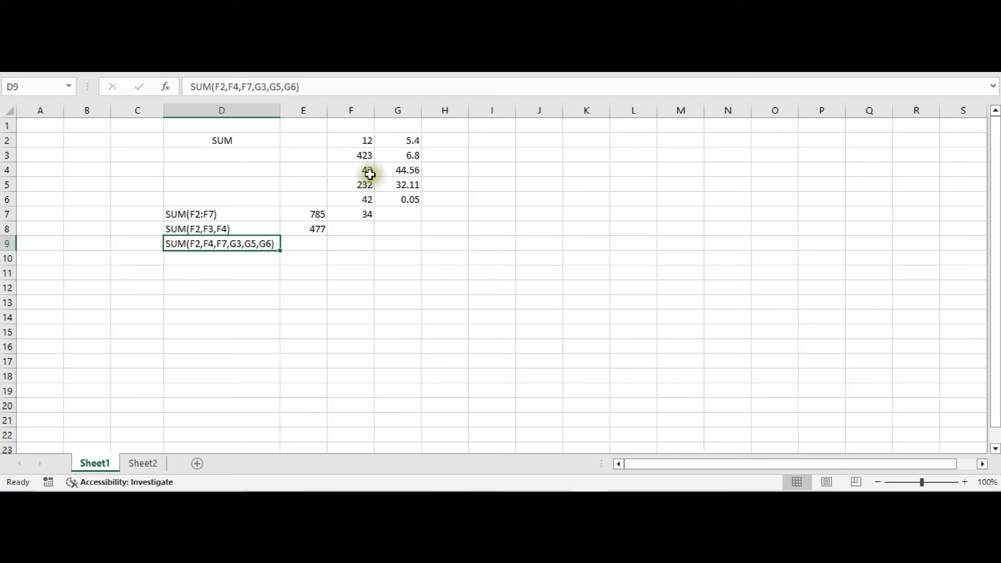
left_click(312, 241)
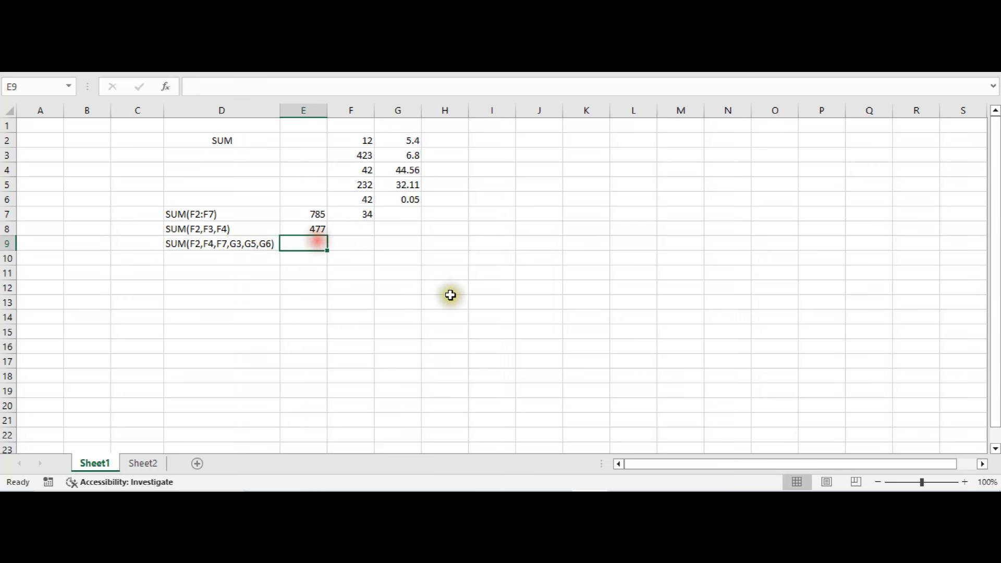
type("=sum")
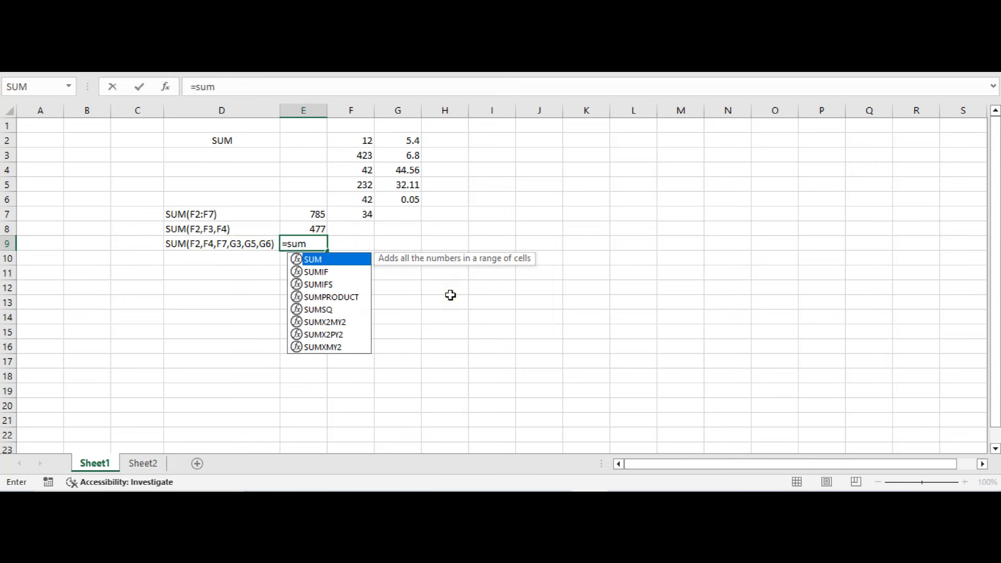
key("Tab")
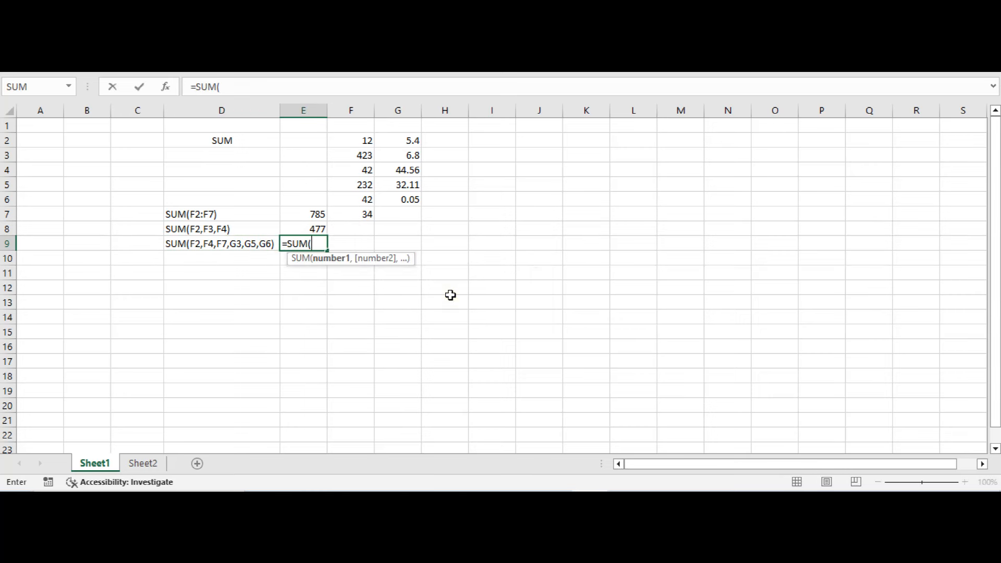
left_click(367, 138)
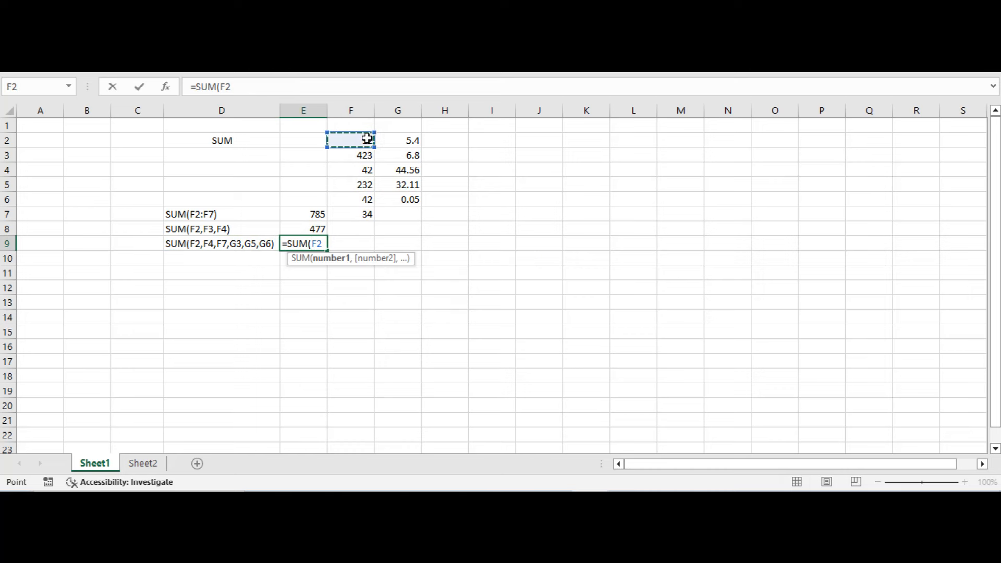
type(",")
left_click(365, 170)
type(",")
left_click(365, 214)
type(",")
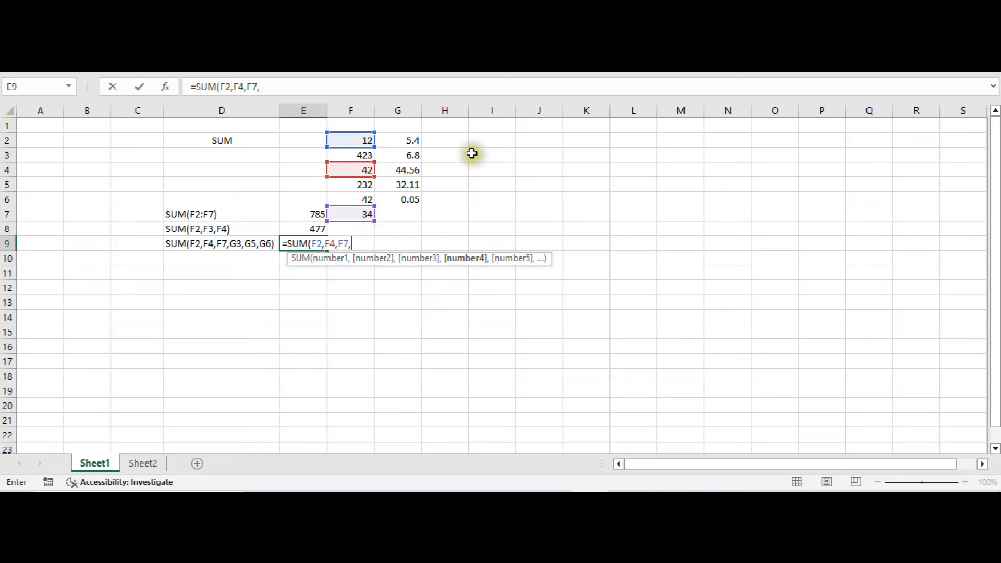
Add G3, G5 and G6 as further arguments to the SUM formula in E9 and complete it.
left_click(410, 156)
type(",")
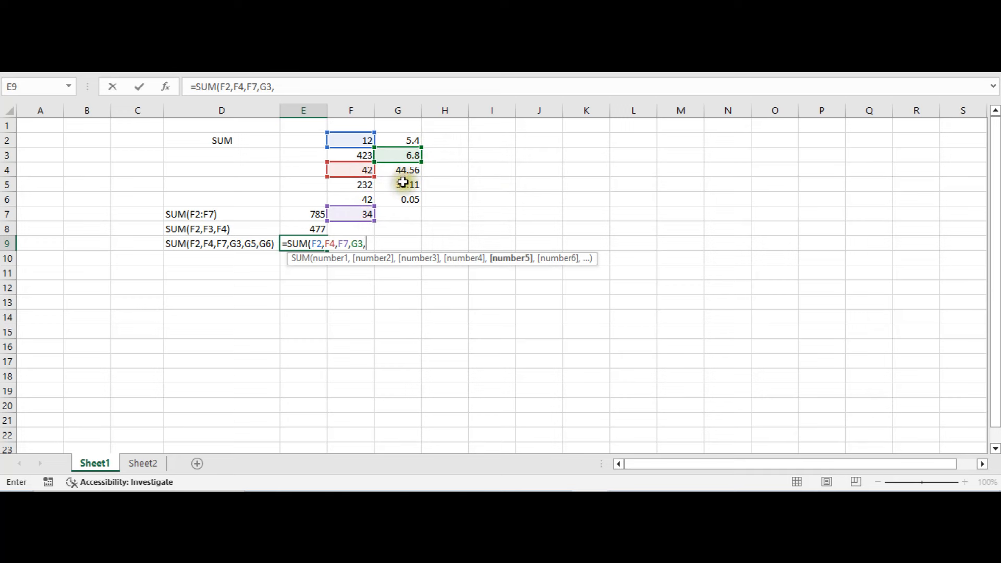
left_click(403, 184)
type(",")
left_click(413, 199)
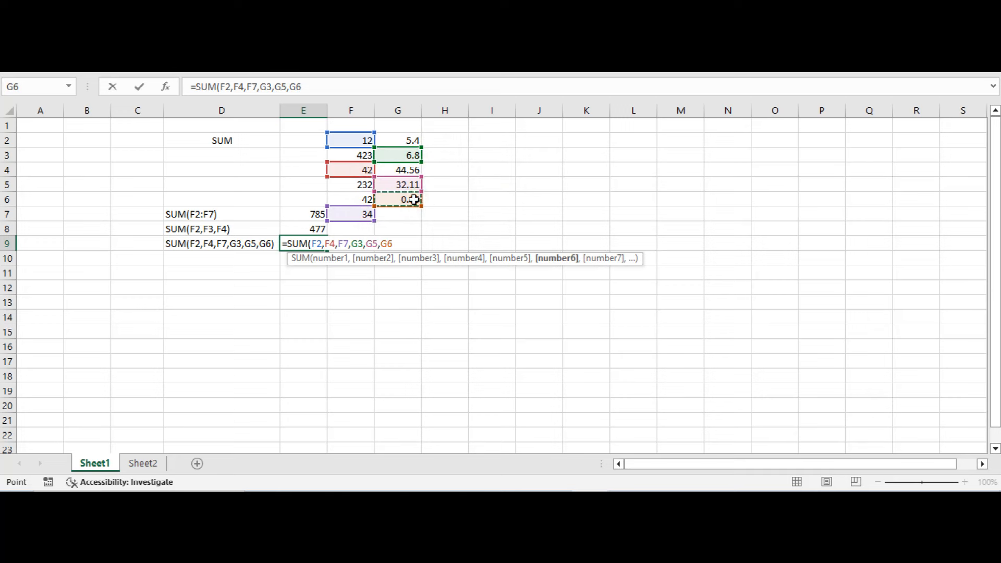
type(")")
key("Return")
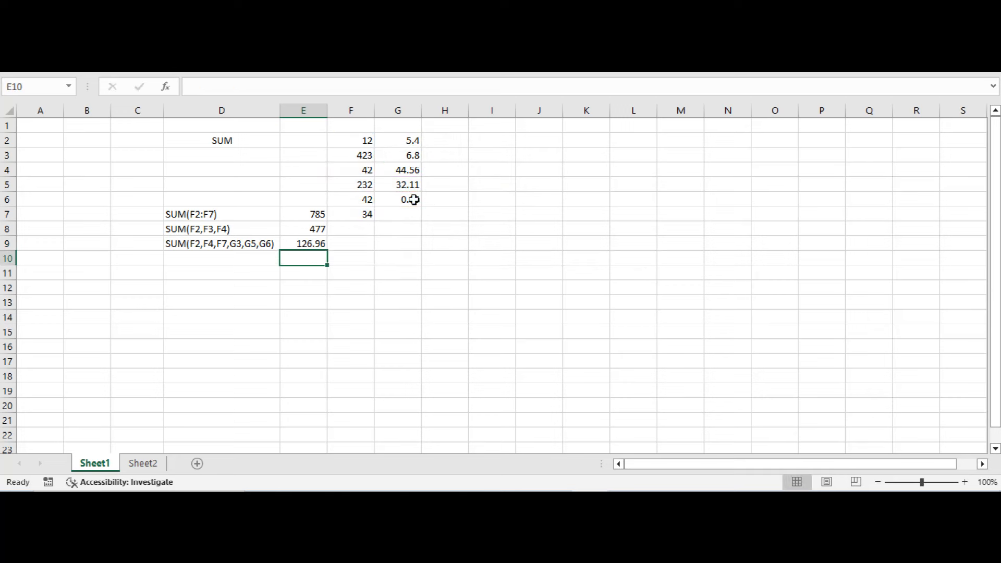
Inspect which cells the SUM formula in E9 references, leaving the formula as it is.
left_click(318, 244)
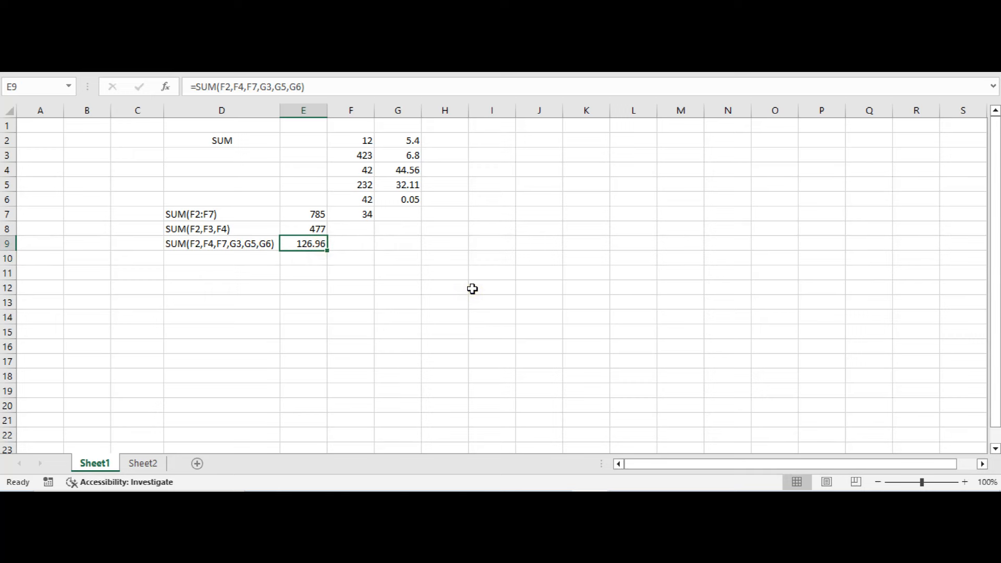
key("F2")
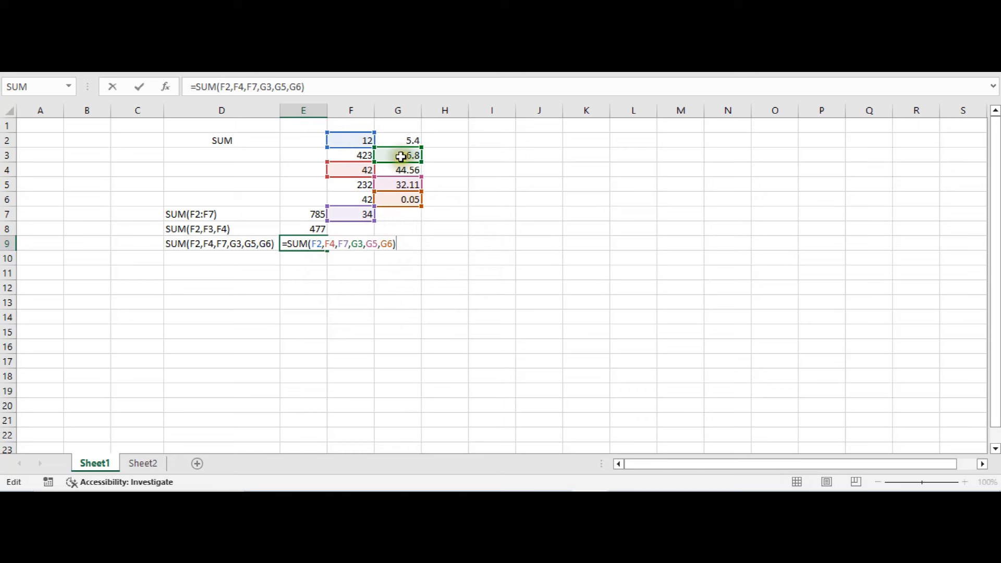
key("ctrl+Return")
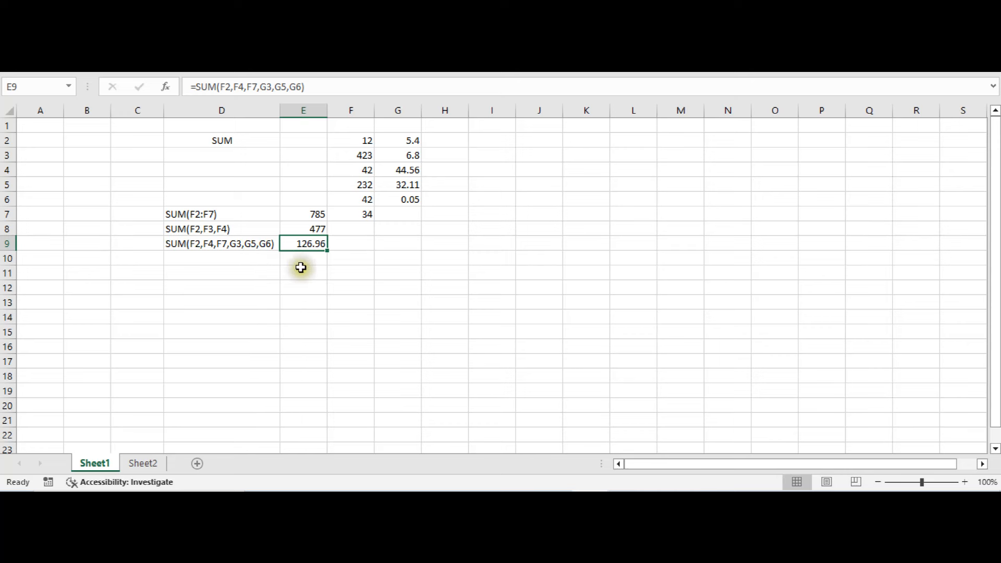
Enter a SUM formula in cell E10 that adds the two ranges F2:F4 and G2:G6.
left_click(317, 261)
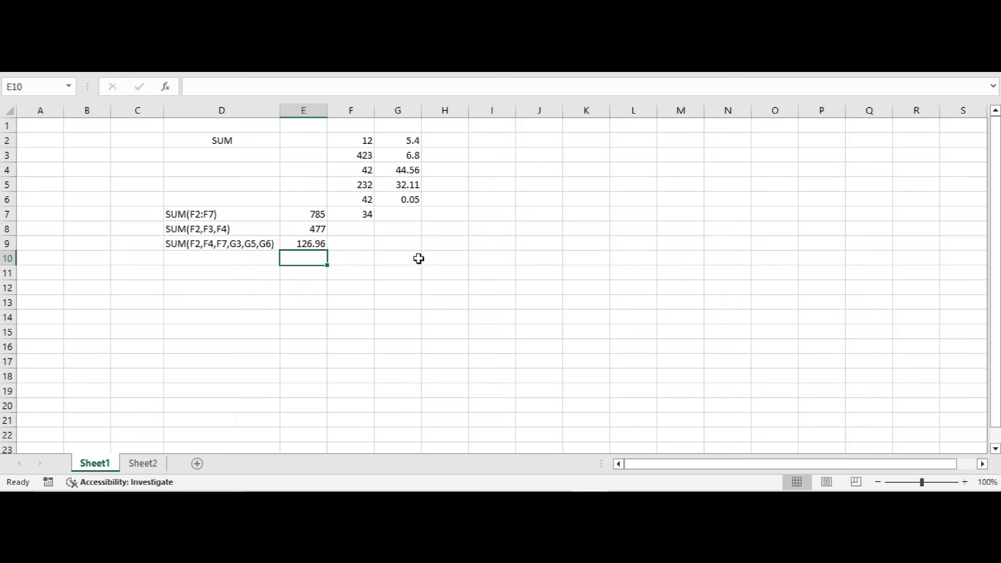
type("=sum")
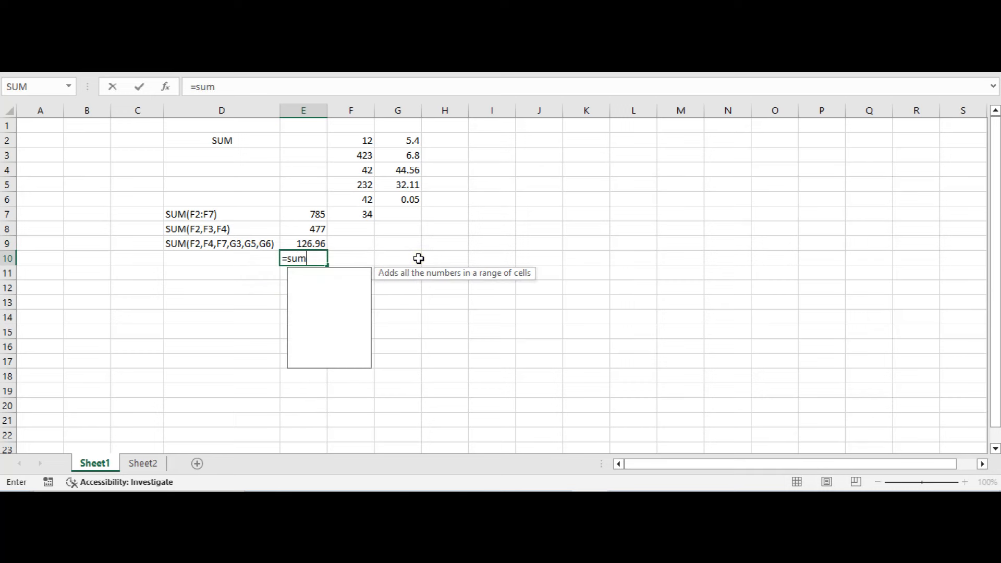
key("Tab")
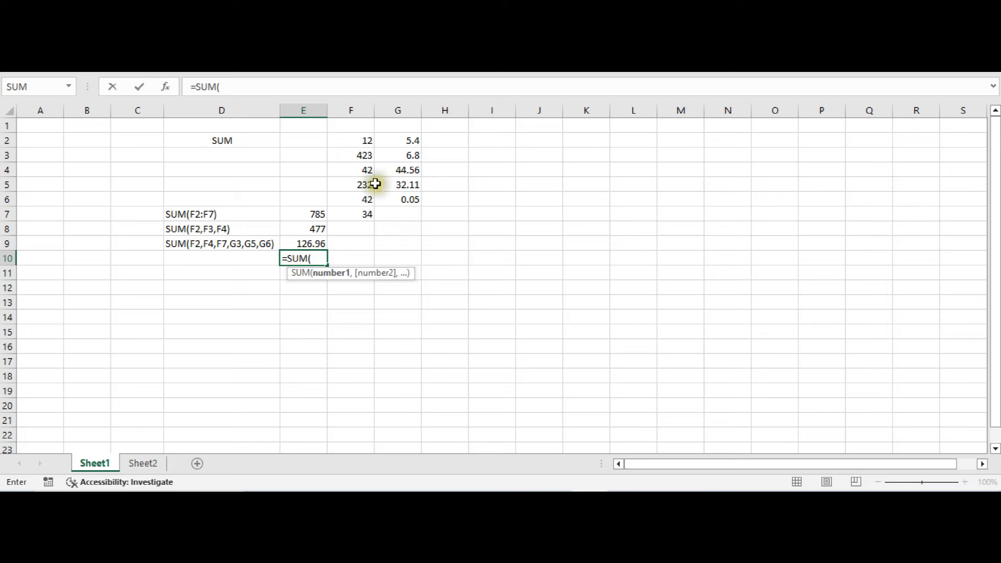
left_click_drag(365, 138, 358, 168)
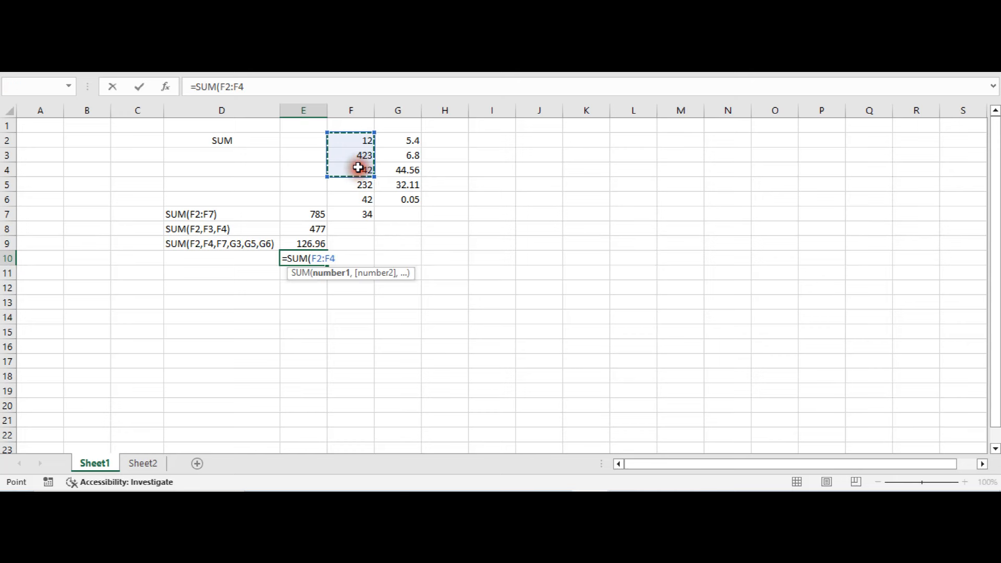
type(",")
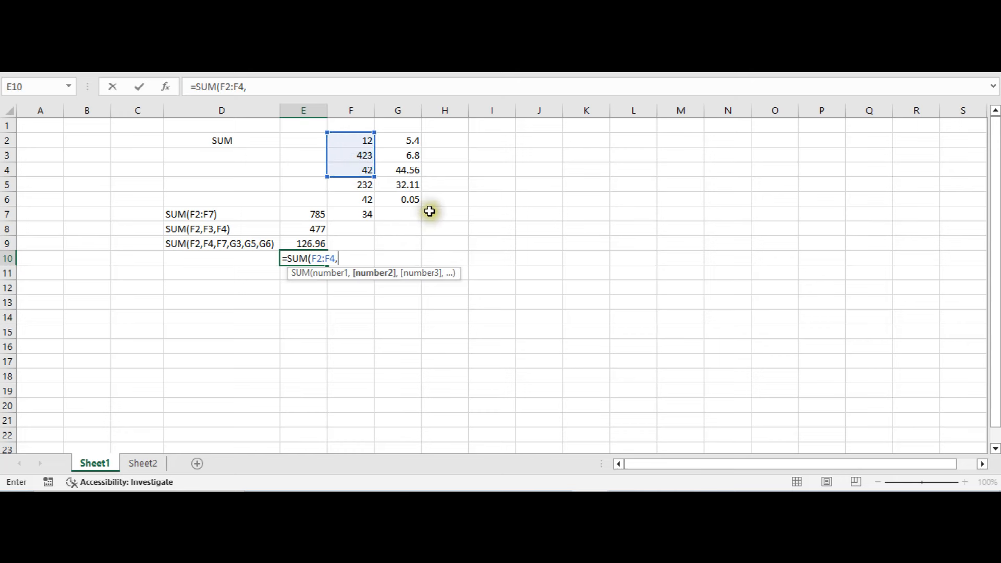
left_click_drag(411, 140, 412, 197)
type(")")
key("Return")
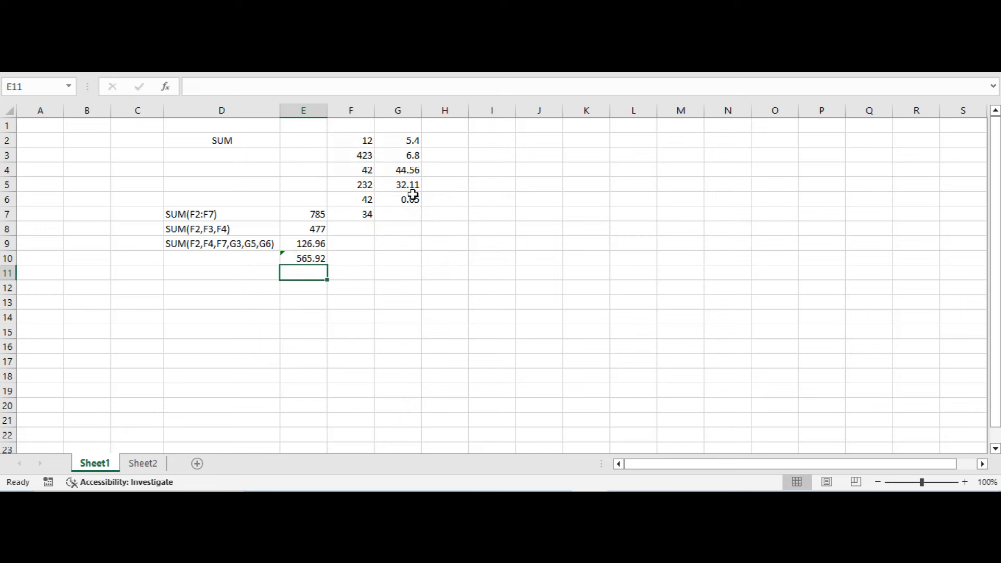
Review the ranges referenced by the formula in E10, and select F2:F4 together with G2:G6 to check their combined total.
left_click(308, 258)
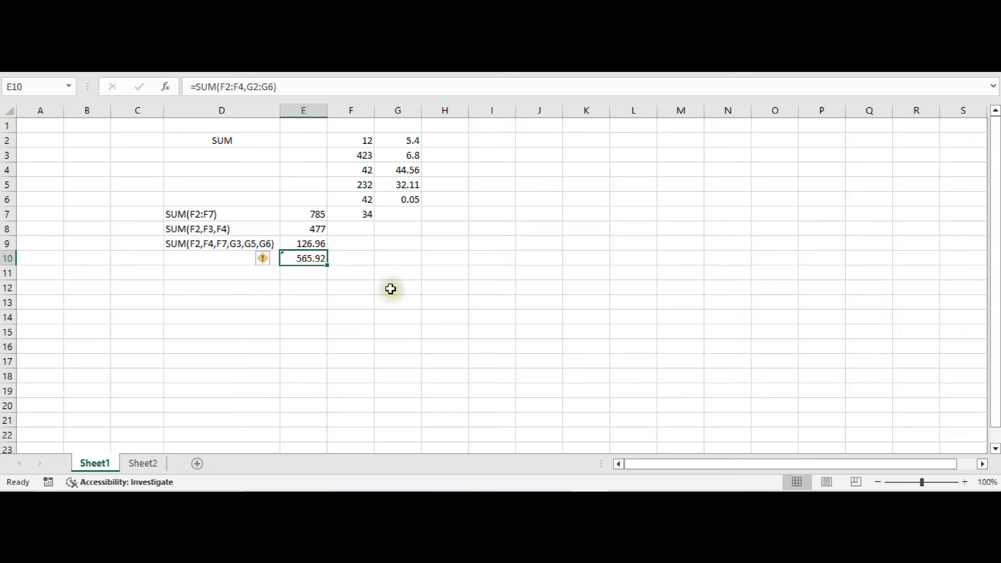
key("F2")
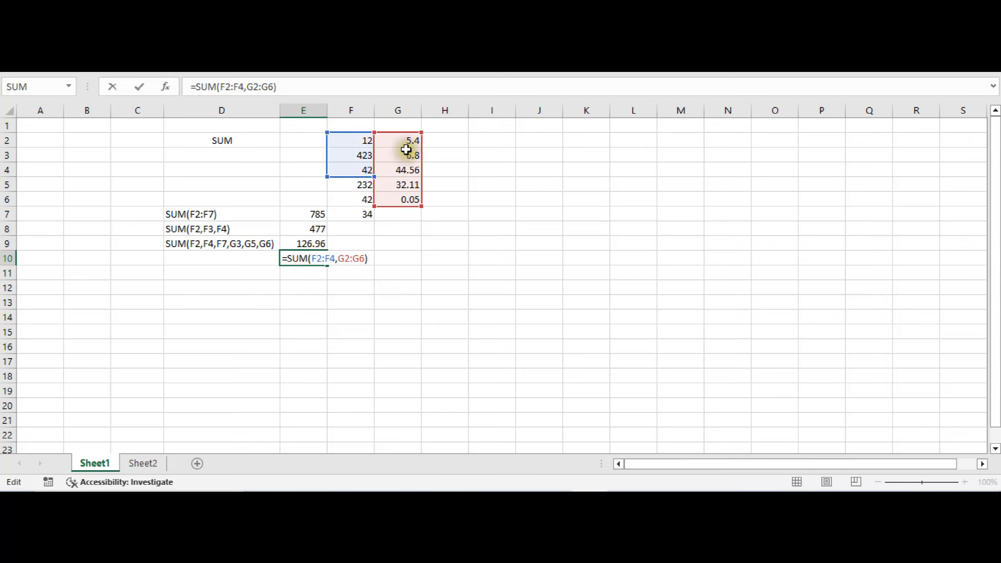
key("Escape")
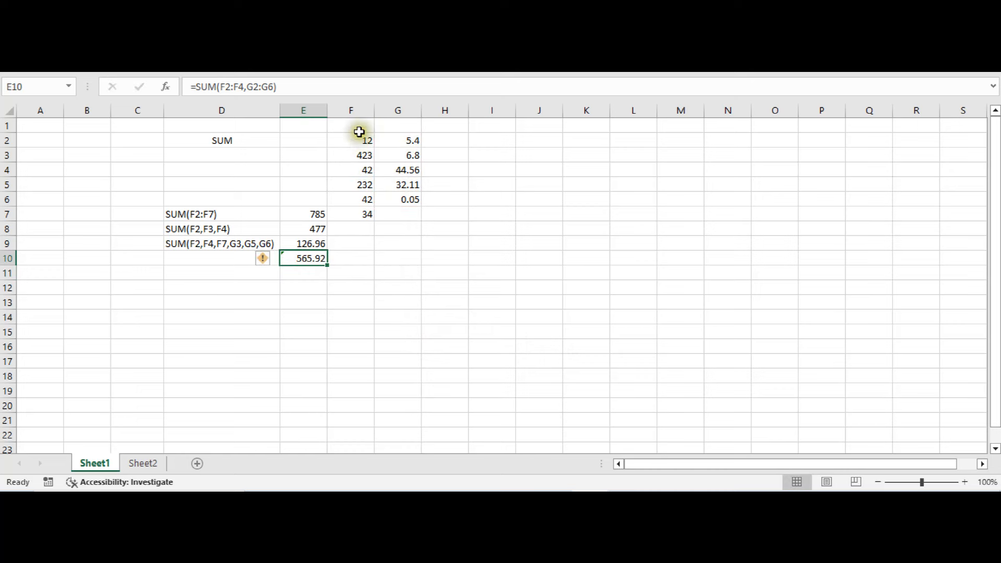
left_click_drag(358, 140, 363, 173)
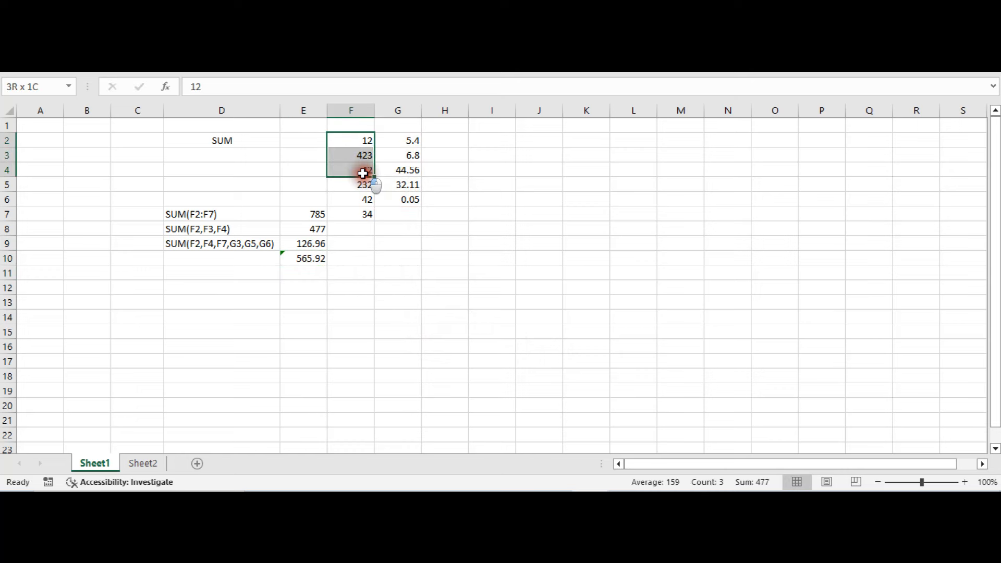
left_click_drag(398, 140, 411, 199, "ctrl")
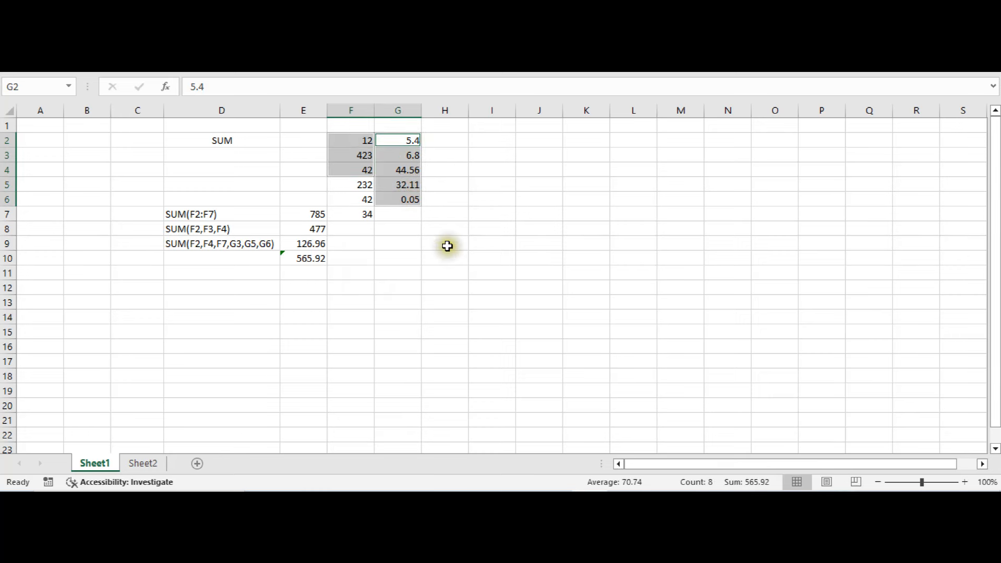
left_click(233, 256)
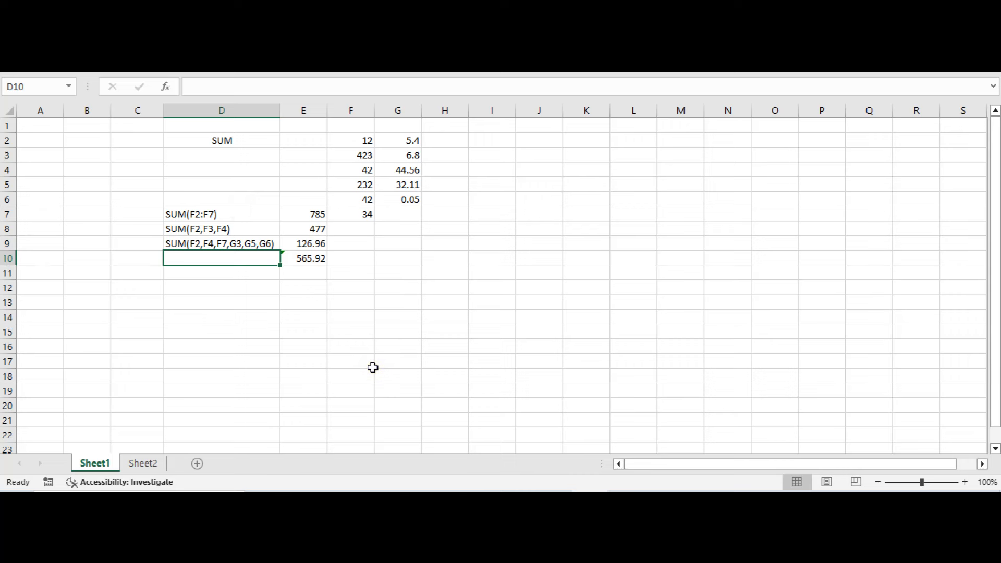
Switch to Sheet2 and start a SUMIF formula in cell K11, beside the "Fruit" example.
left_click(139, 463)
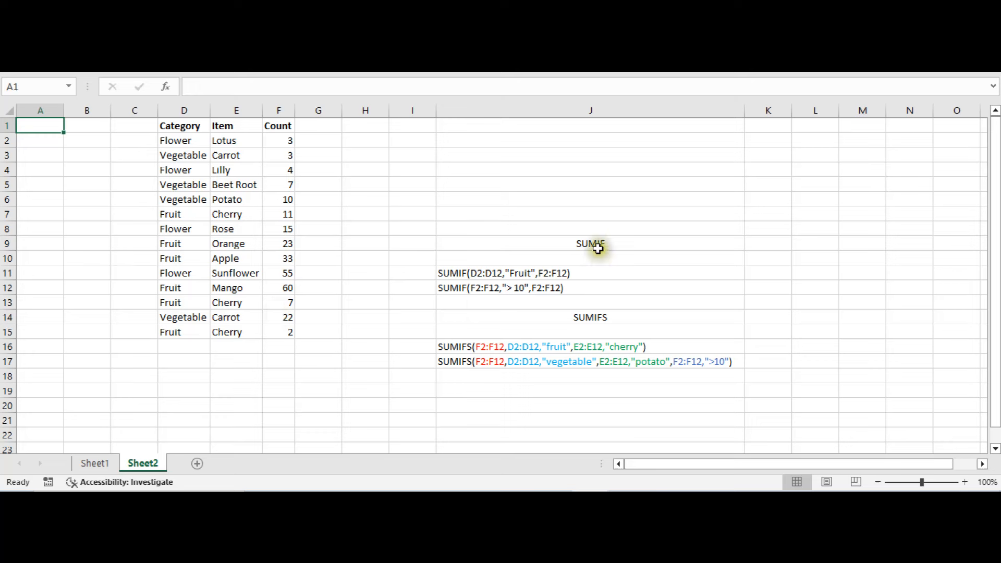
left_click(579, 276)
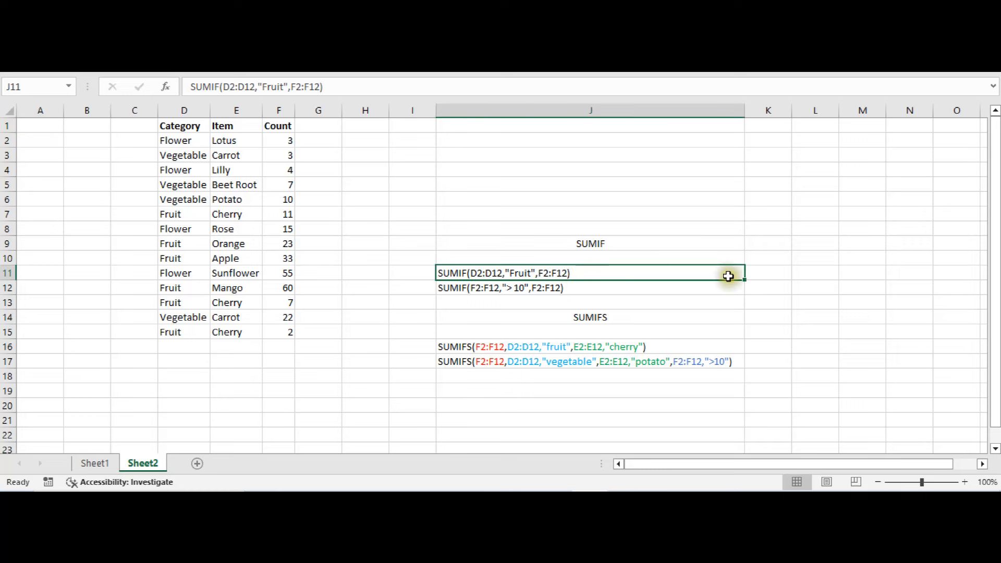
left_click(769, 272)
type("=")
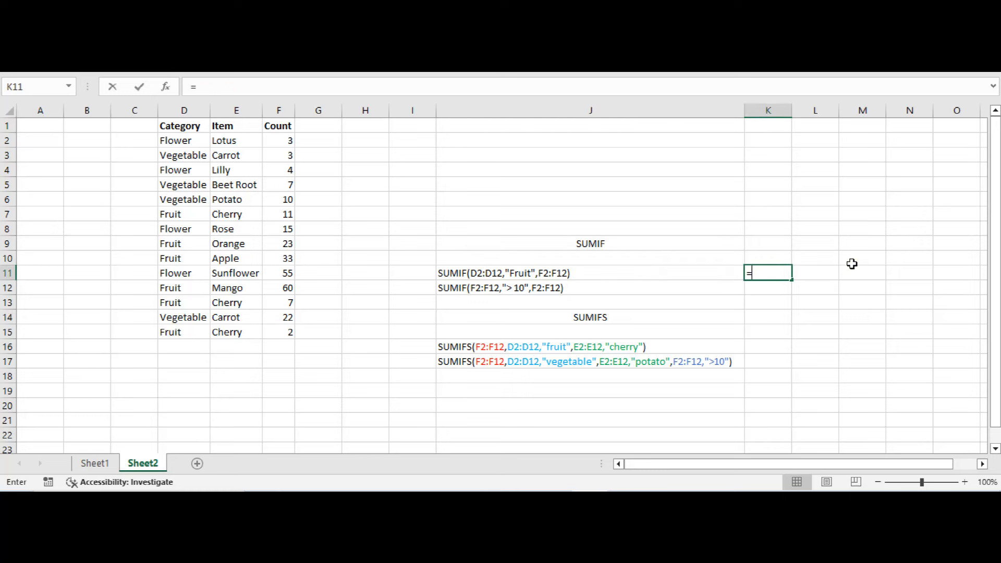
type("sum")
key("Down")
key("Tab")
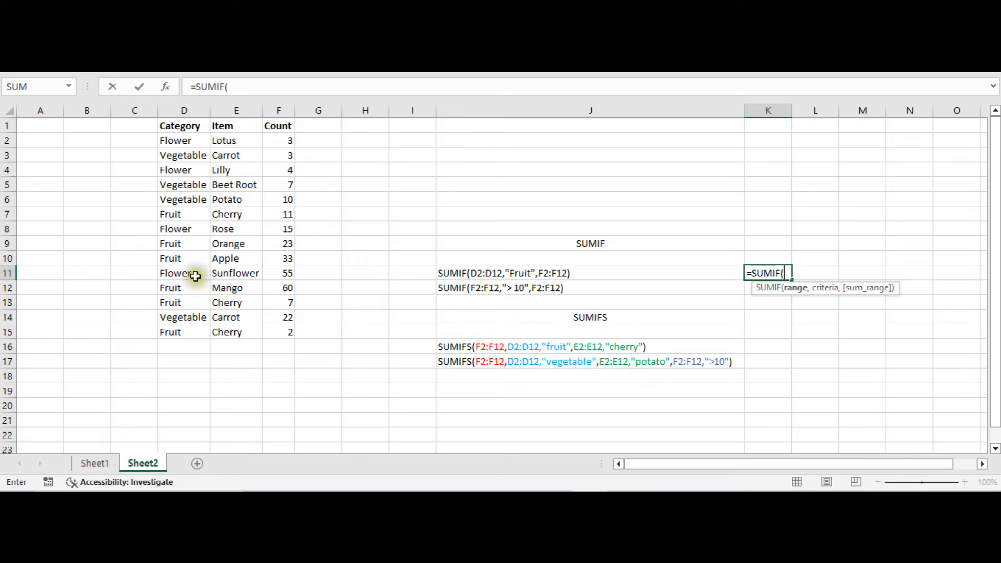
Complete the SUMIF formula in K11 with range D2:D15, criterion "Fruit" and sum range F2:F15.
left_click_drag(189, 139, 188, 334)
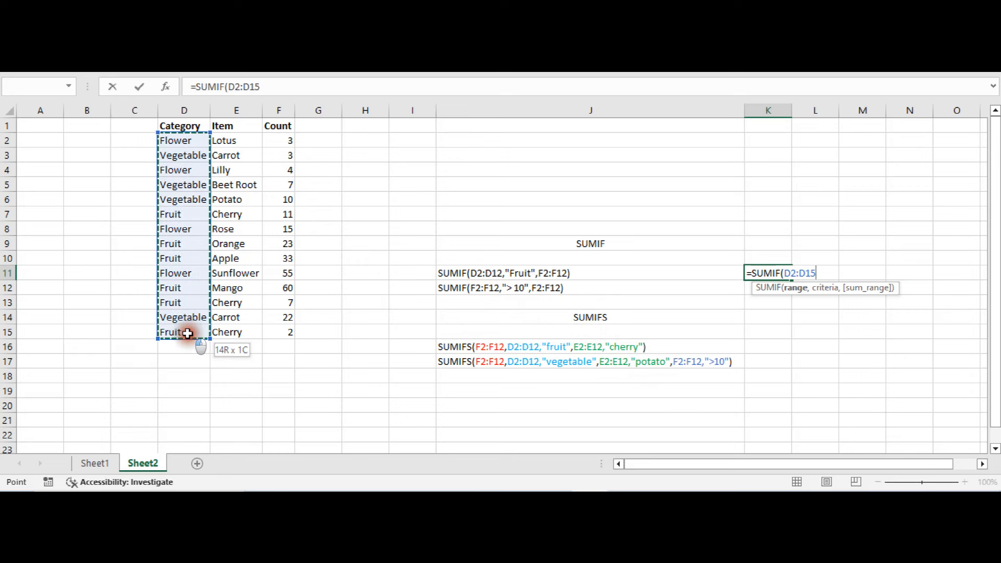
type(",\"Fruit\",")
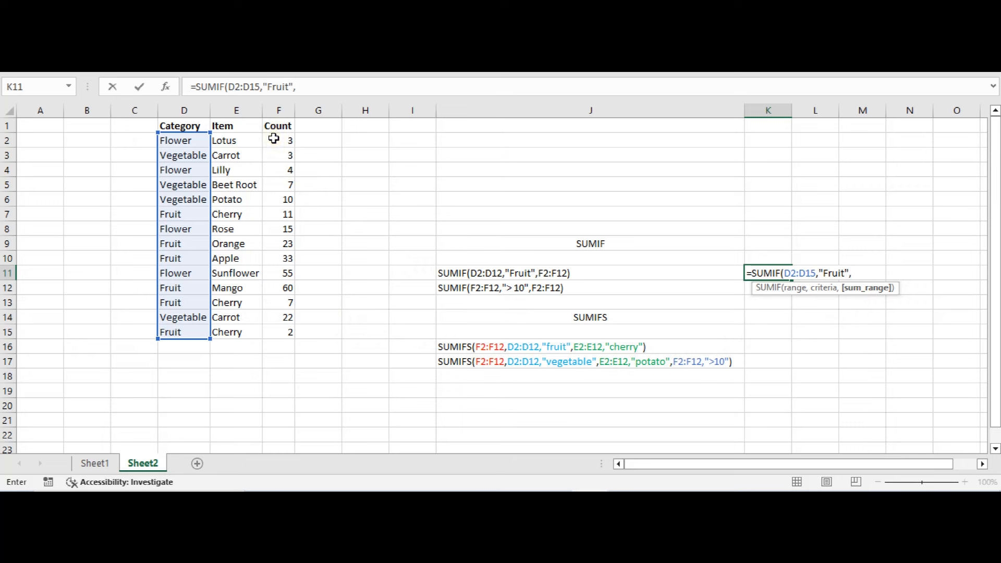
left_click_drag(273, 139, 278, 336)
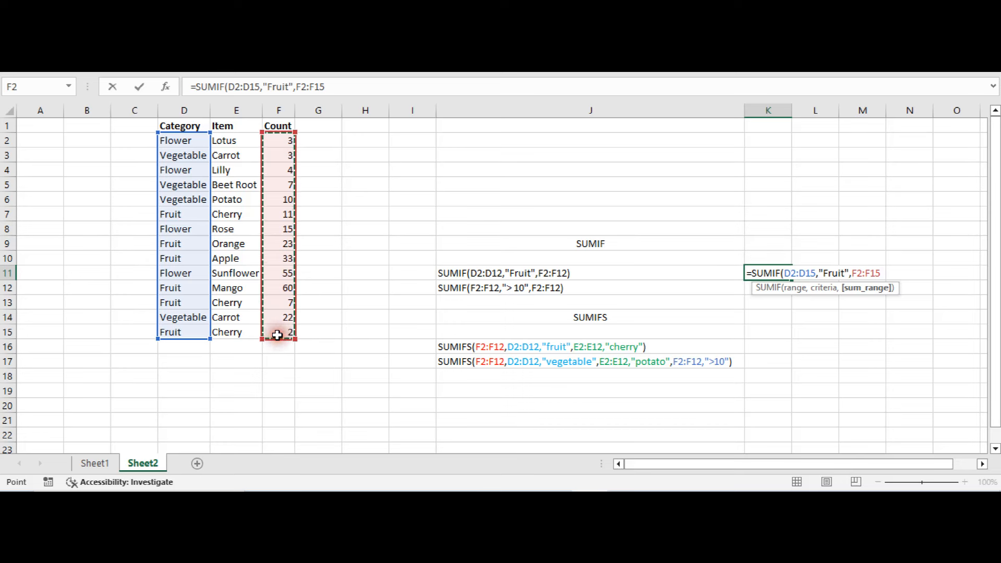
type(")")
key("Return")
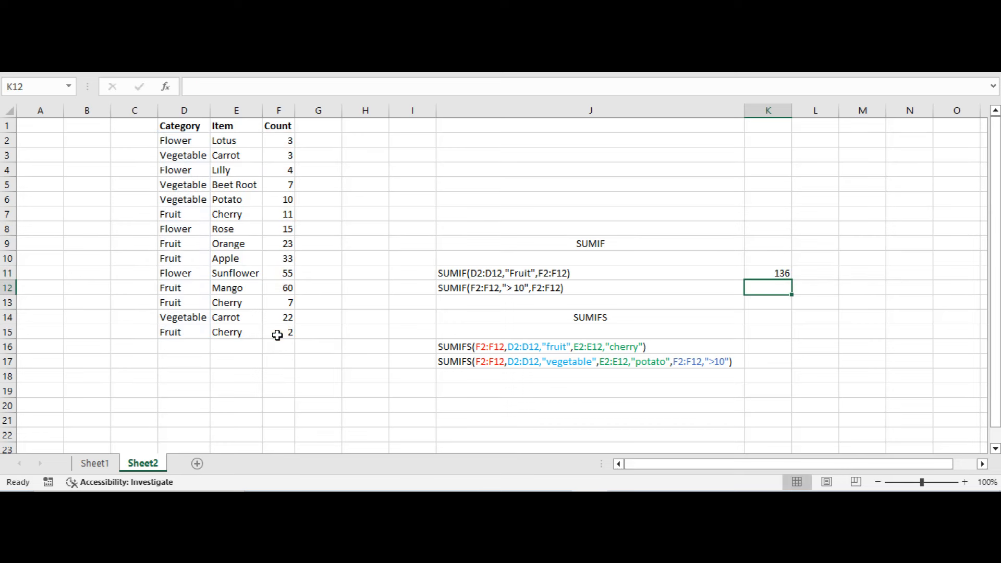
Review the formula in K11 and go through each Fruit entry in the Category column.
left_click(764, 271)
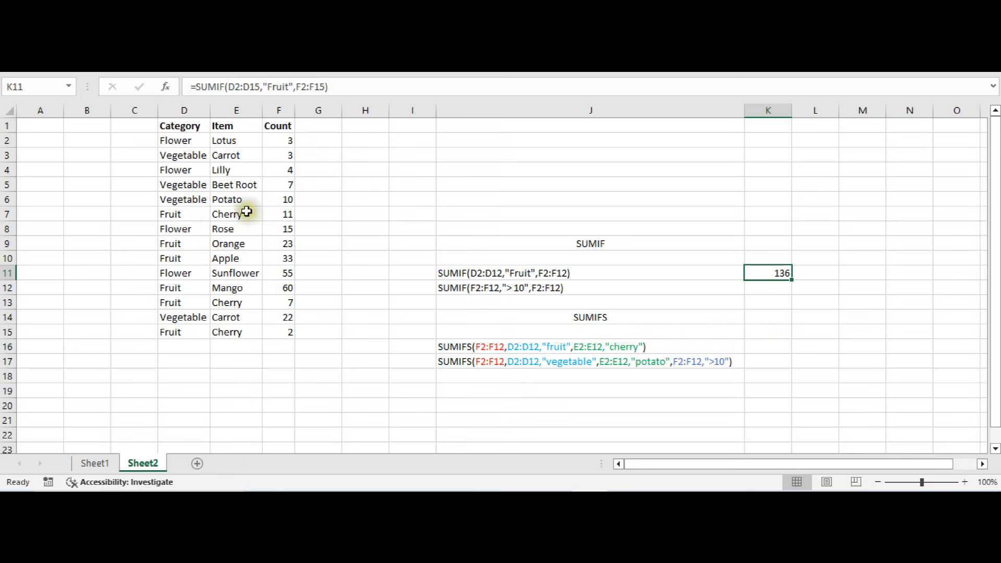
left_click(177, 215)
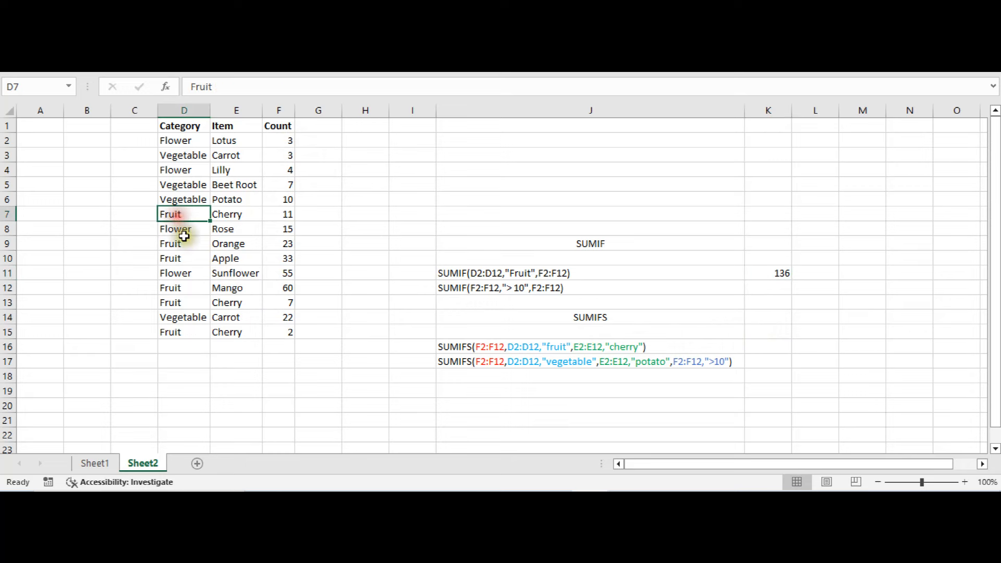
left_click(179, 244)
left_click(182, 259)
left_click(186, 288)
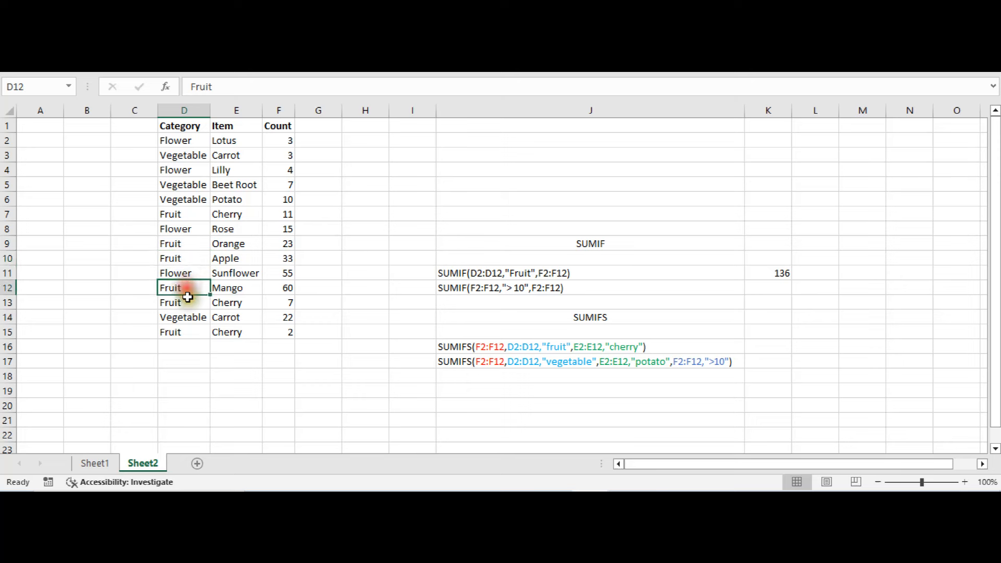
left_click(184, 301)
left_click(188, 333)
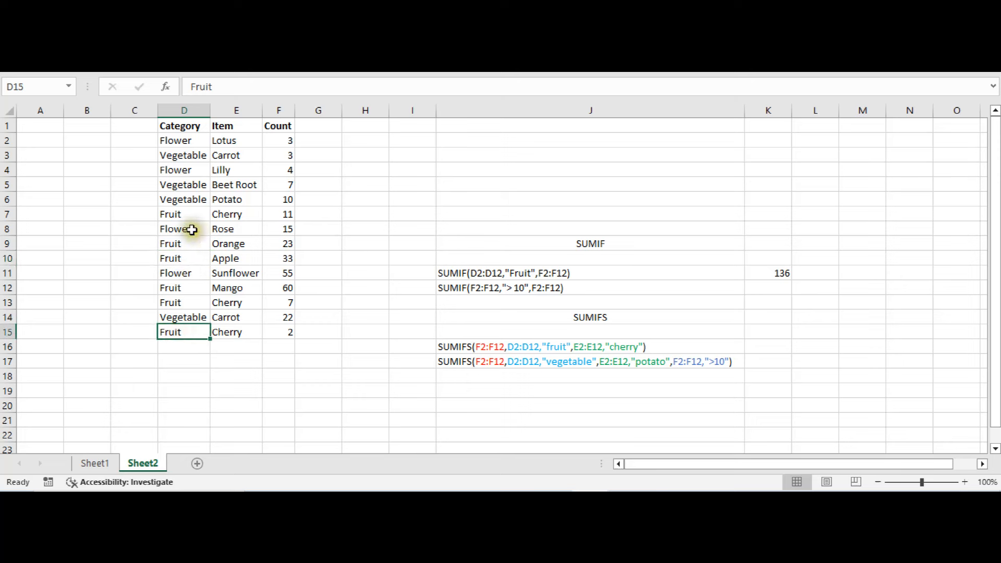
Select the Count values of all Fruit rows together to check their total against the formula in K11.
left_click(290, 212)
left_click(286, 244, "ctrl")
left_click(286, 258, "ctrl")
left_click(287, 288, "ctrl")
left_click(287, 302, "ctrl")
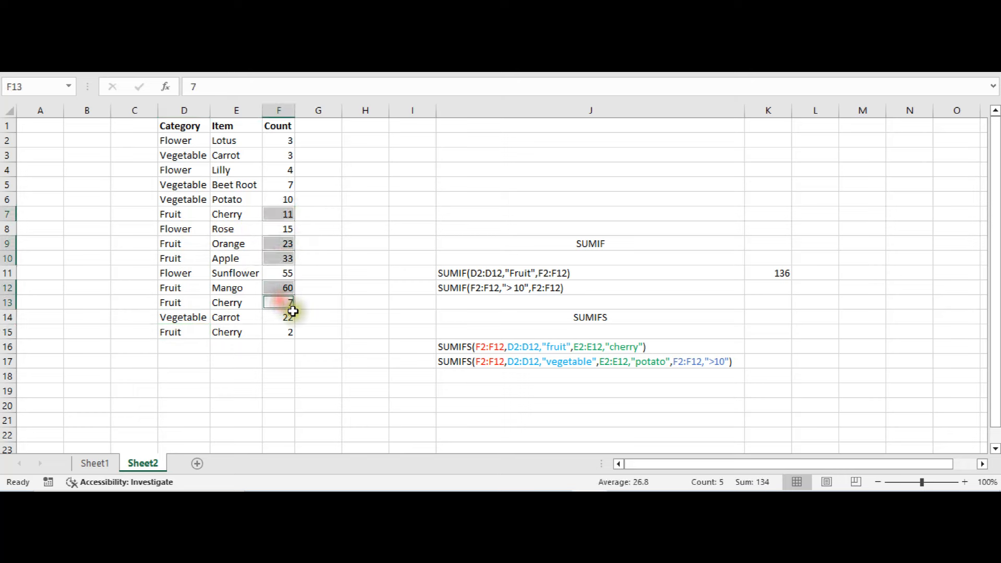
left_click(281, 332, "ctrl")
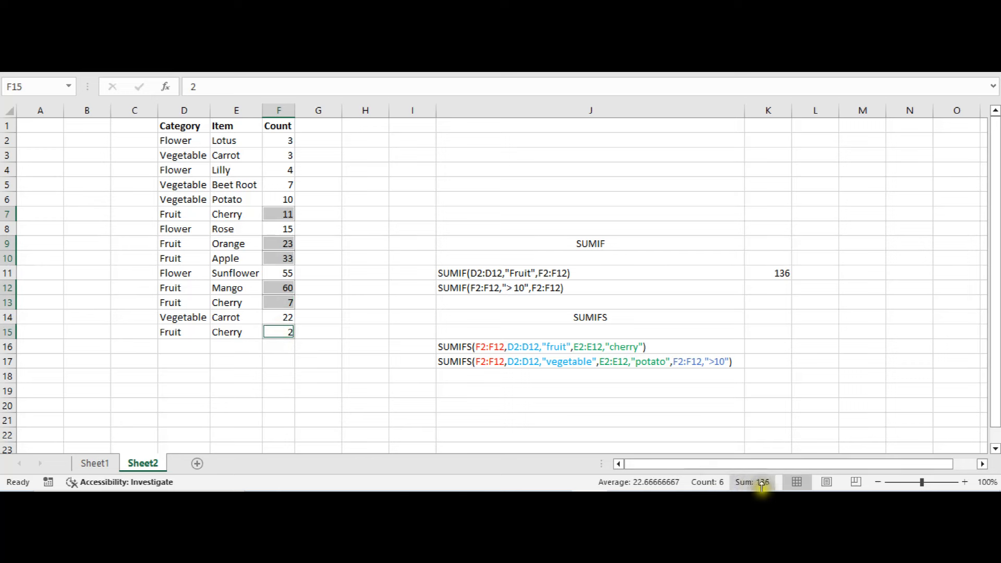
left_click(782, 276)
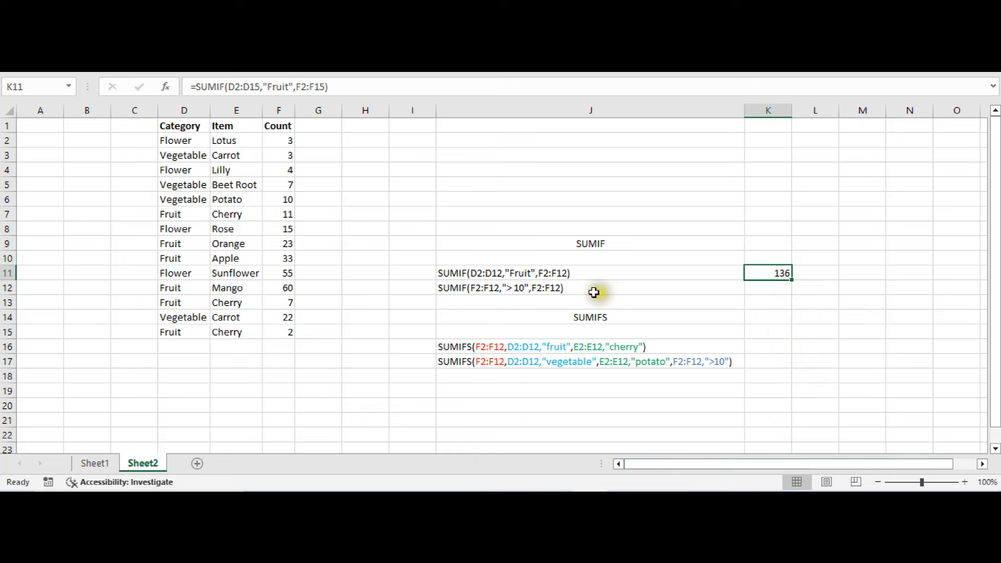
Review the Count values in F2:F15 and start a SUMIF formula in cell K12.
left_click(768, 289)
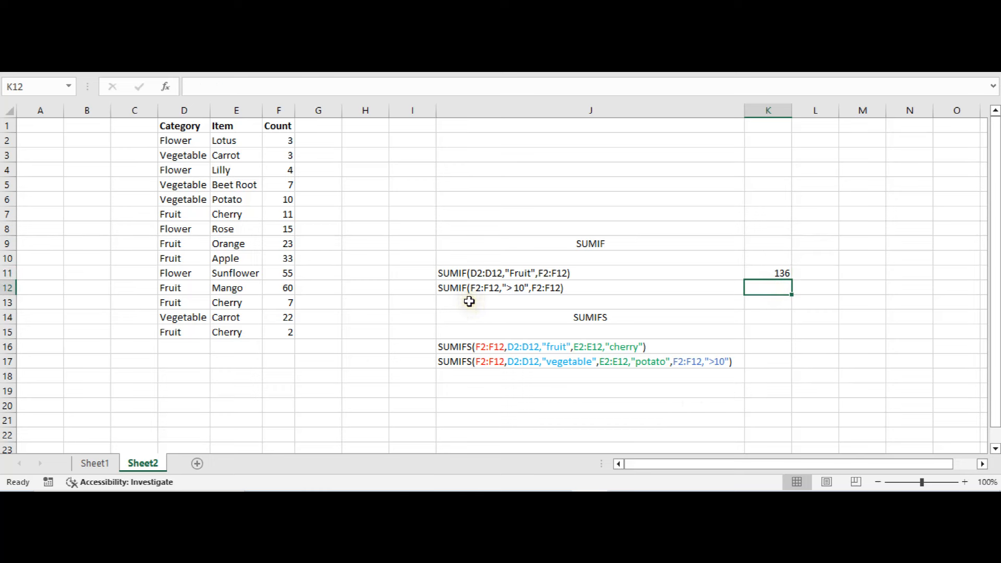
left_click_drag(280, 139, 276, 333)
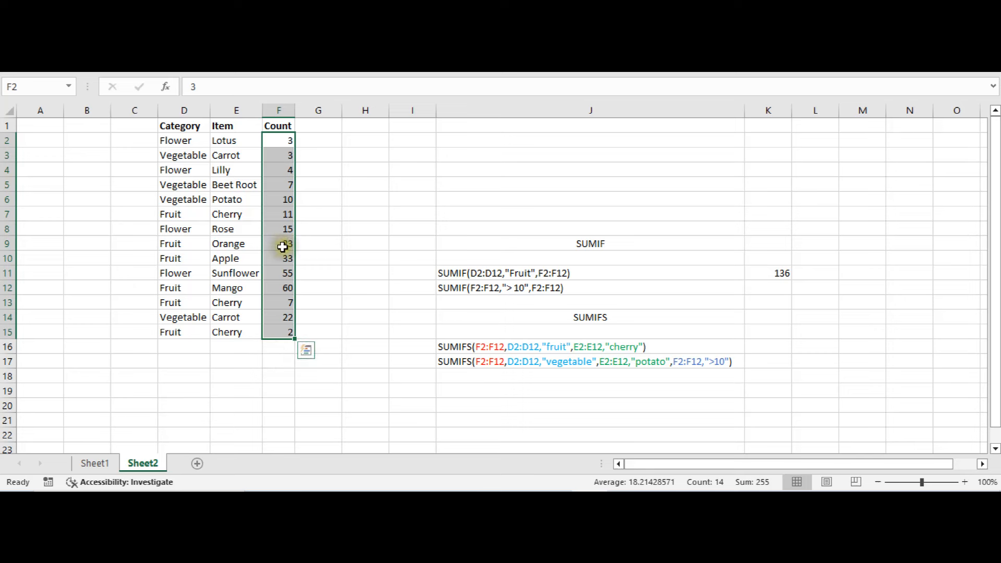
left_click(769, 287)
type("=sum")
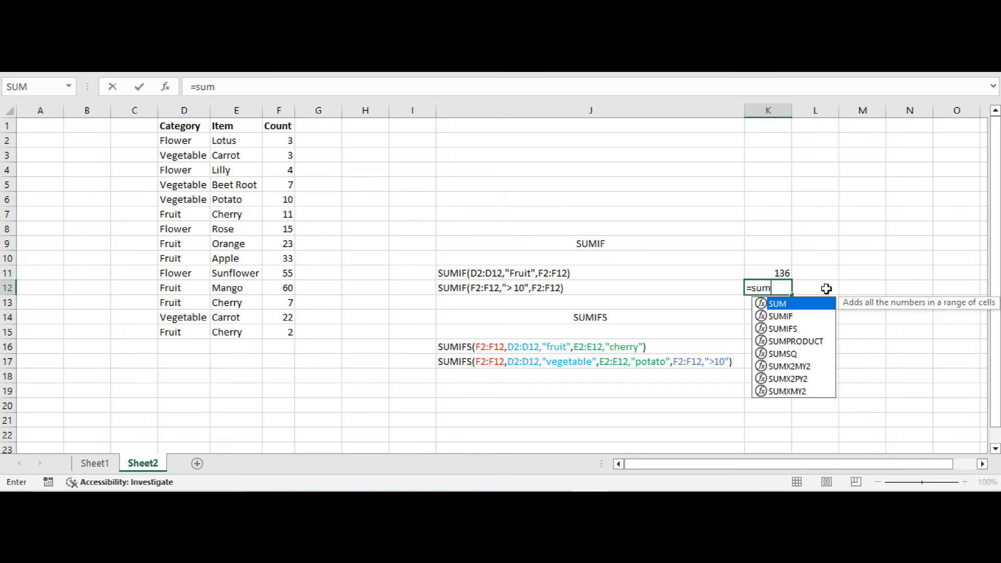
key("Down")
key("Tab")
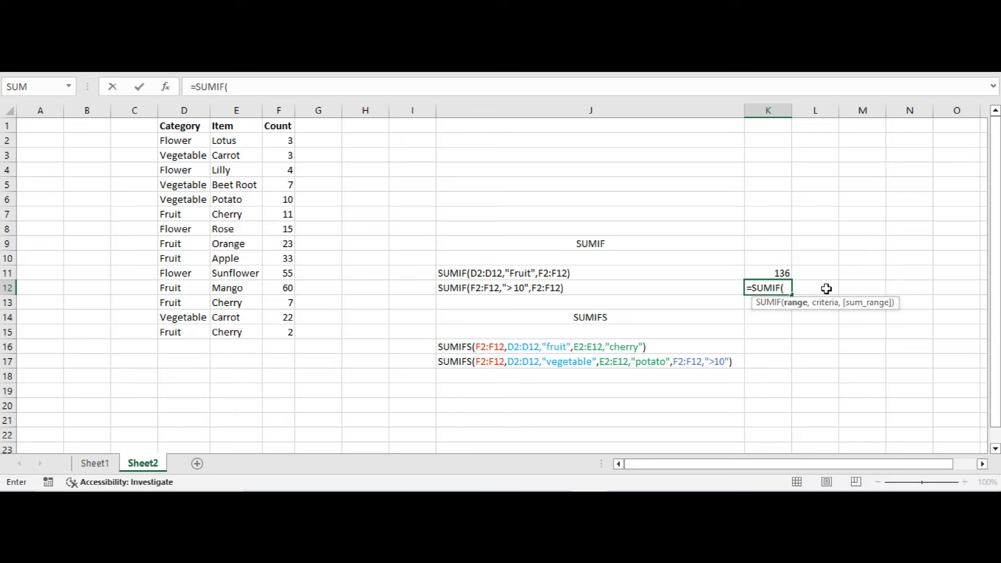
Complete the SUMIF formula in K12 with range F2:F15, criterion "> 10" and sum range F2:F15.
left_click_drag(270, 138, 282, 334)
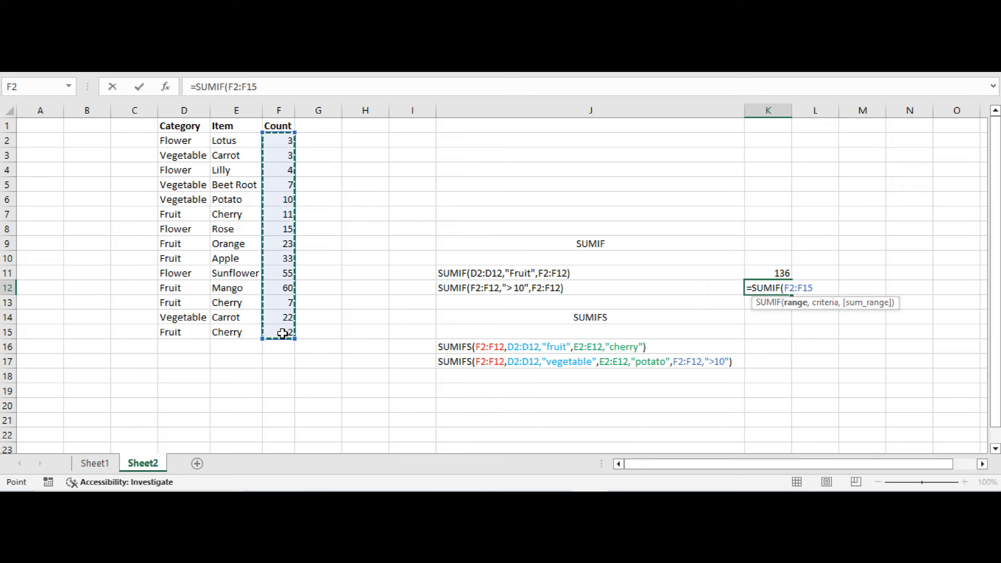
type("\"> 10\",")
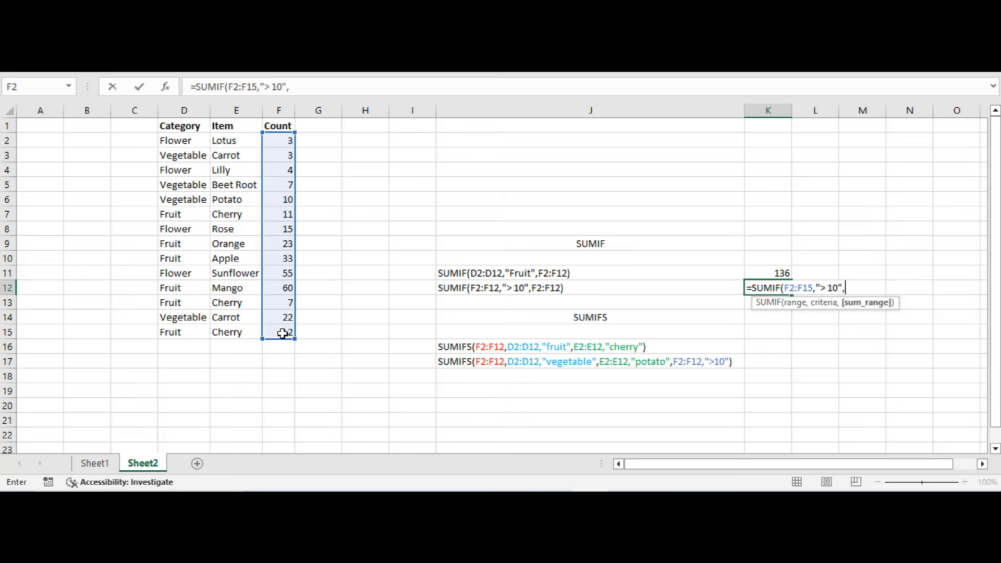
left_click_drag(277, 139, 280, 333)
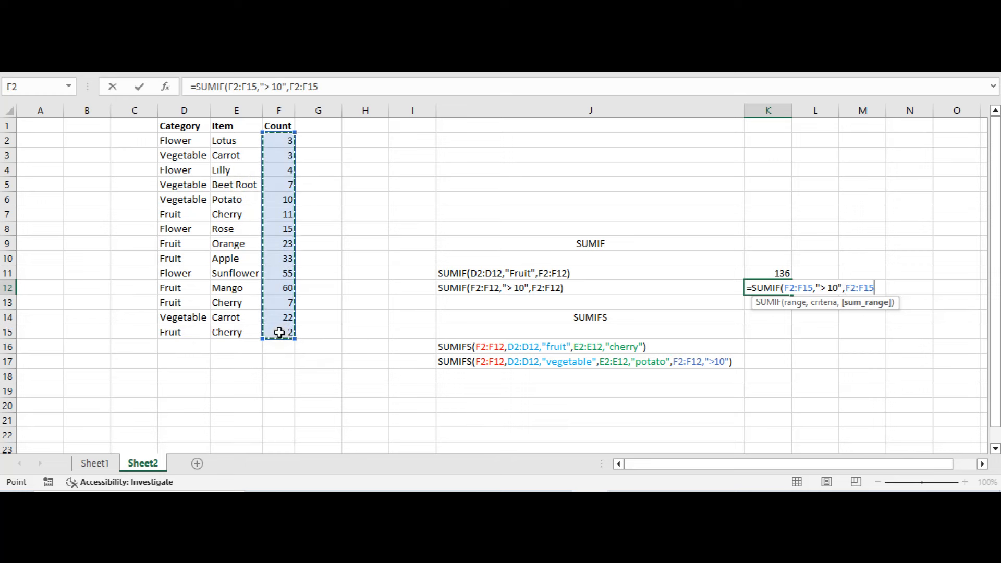
type(")")
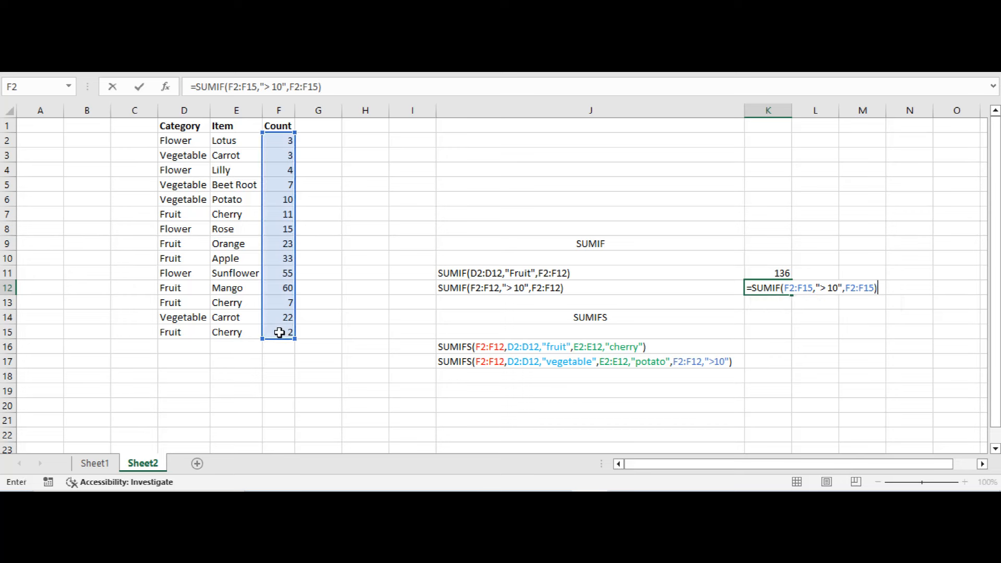
key("Return")
Check K12 by reviewing the counts of 10 or less, and selecting F7:F12 with F14 to compare their total.
left_click(783, 286)
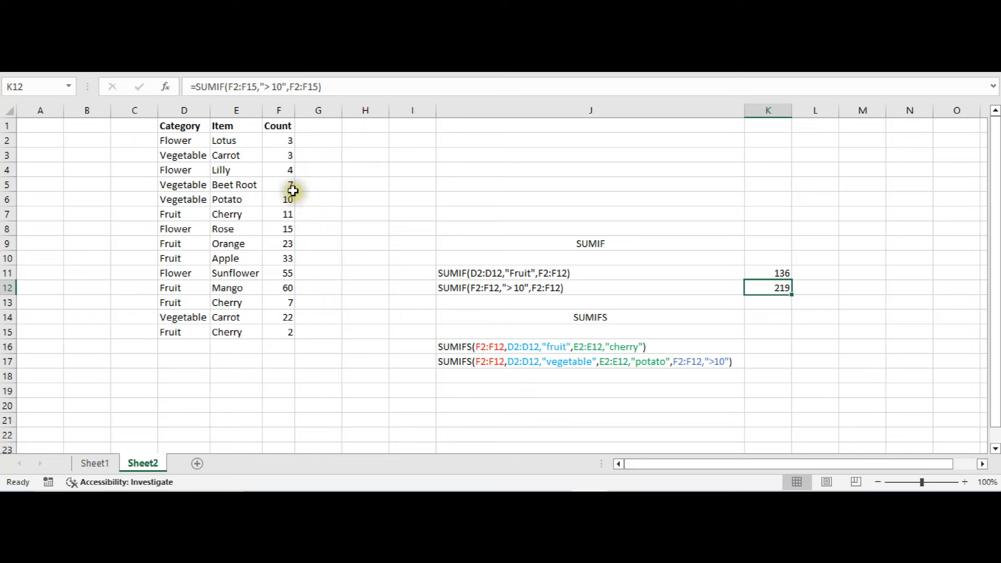
left_click_drag(281, 141, 279, 199)
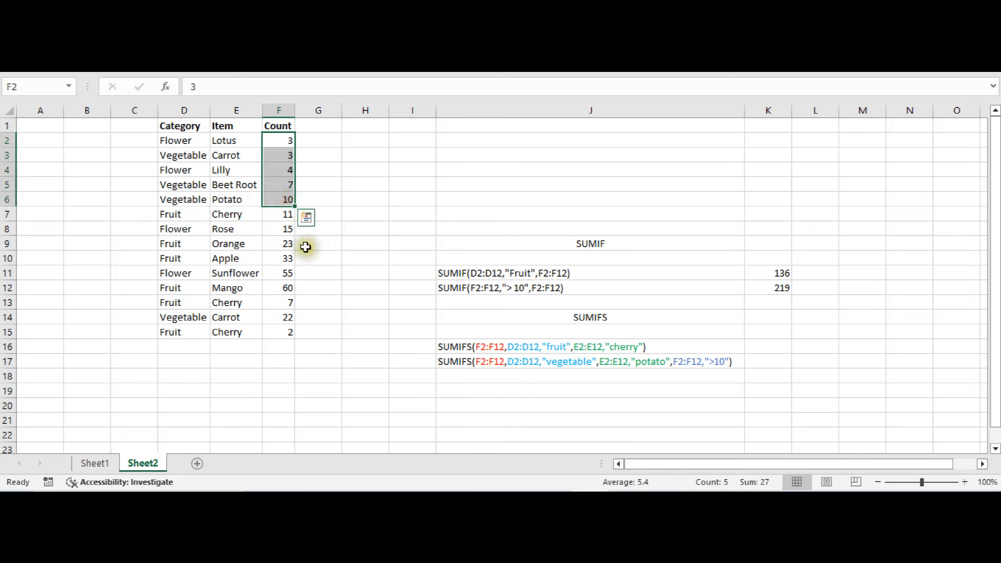
left_click(284, 303)
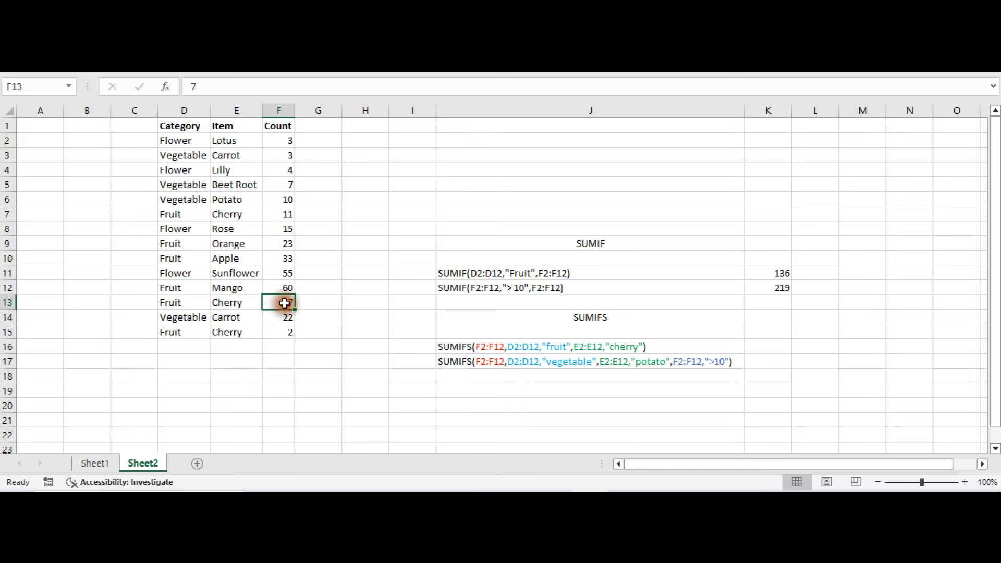
left_click(277, 332)
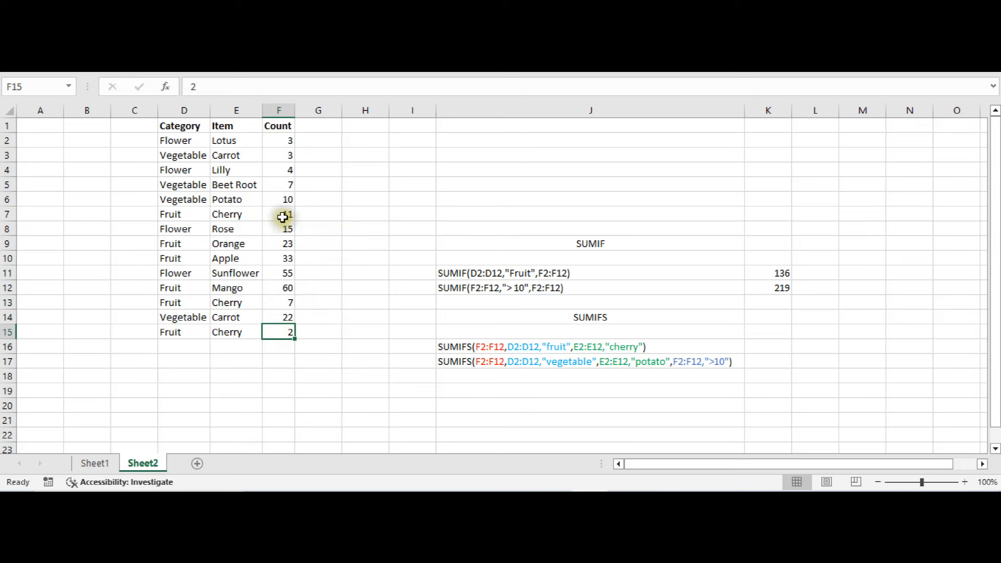
left_click_drag(284, 216, 291, 280)
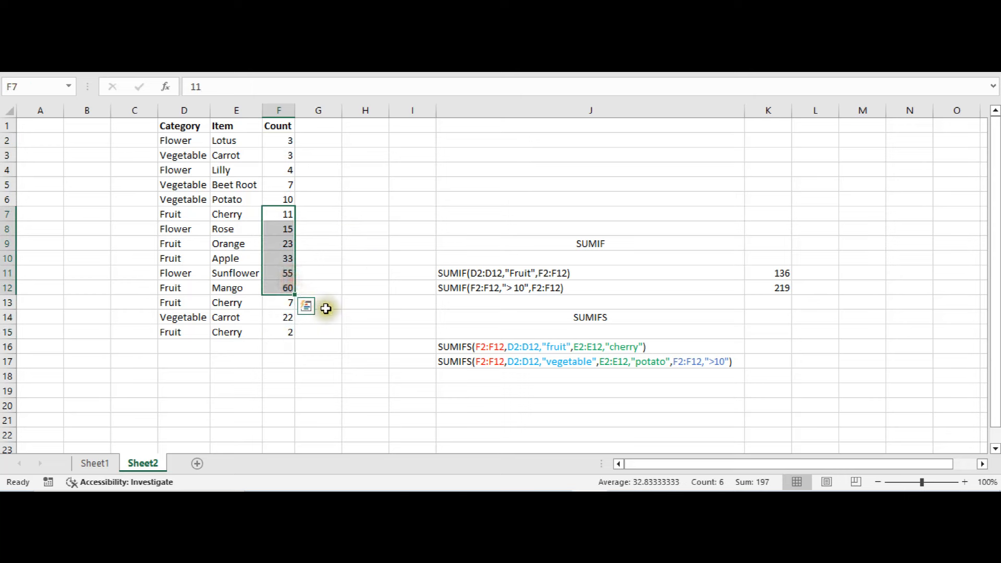
left_click(286, 316, "ctrl")
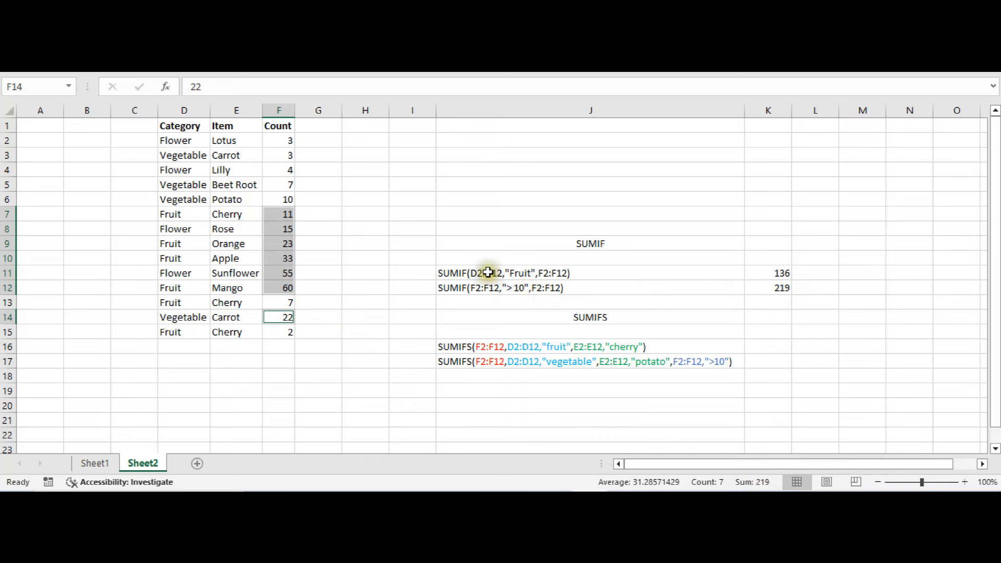
left_click(771, 286)
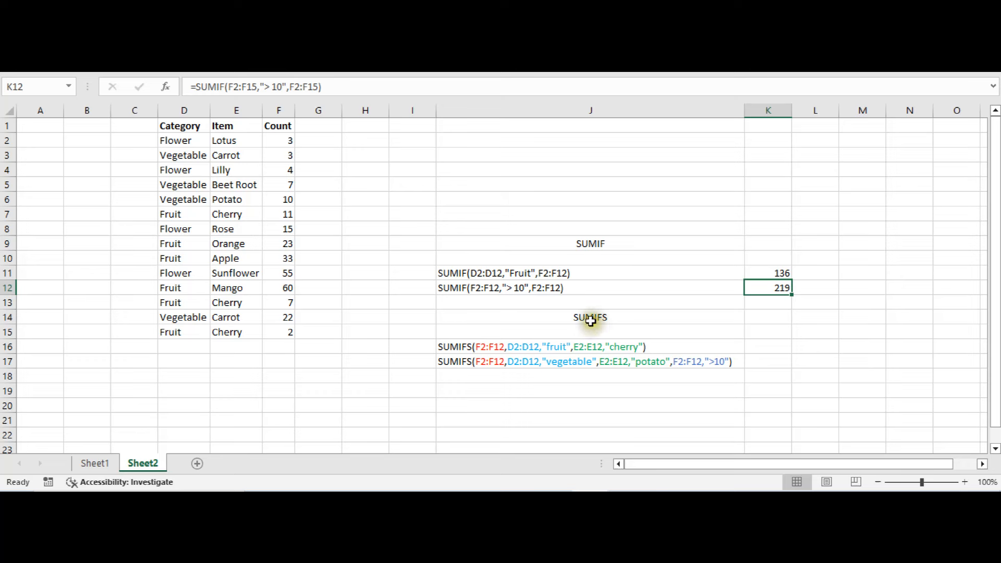
Start a SUMIFS formula in cell K16 with F2:F15 as the sum range.
left_click(765, 346)
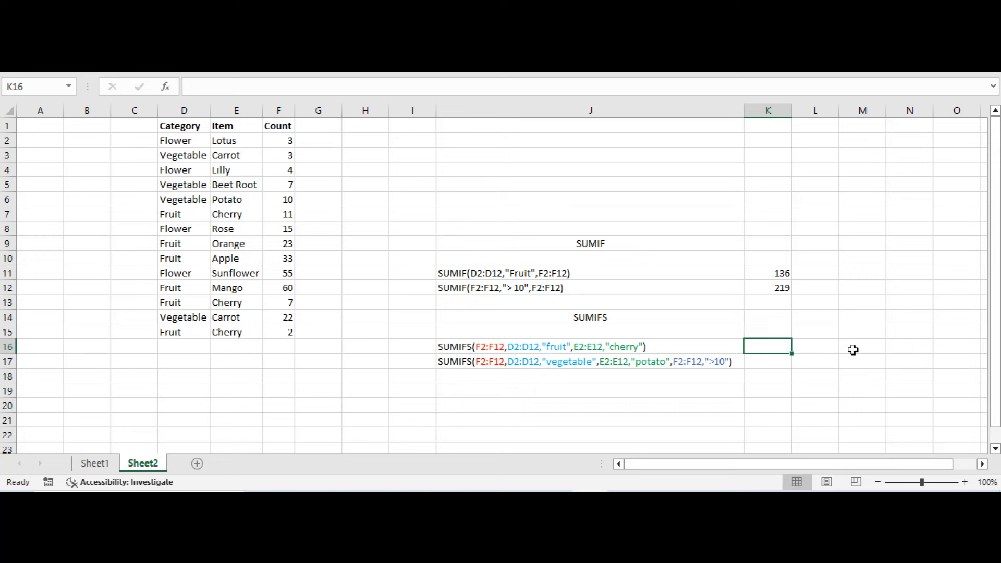
type("=s")
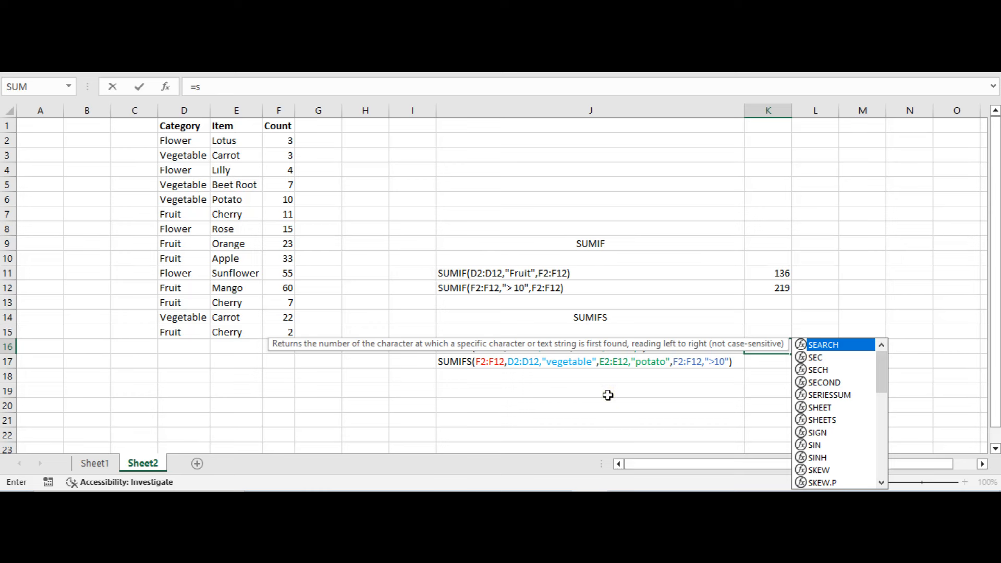
type("umi")
key("Down")
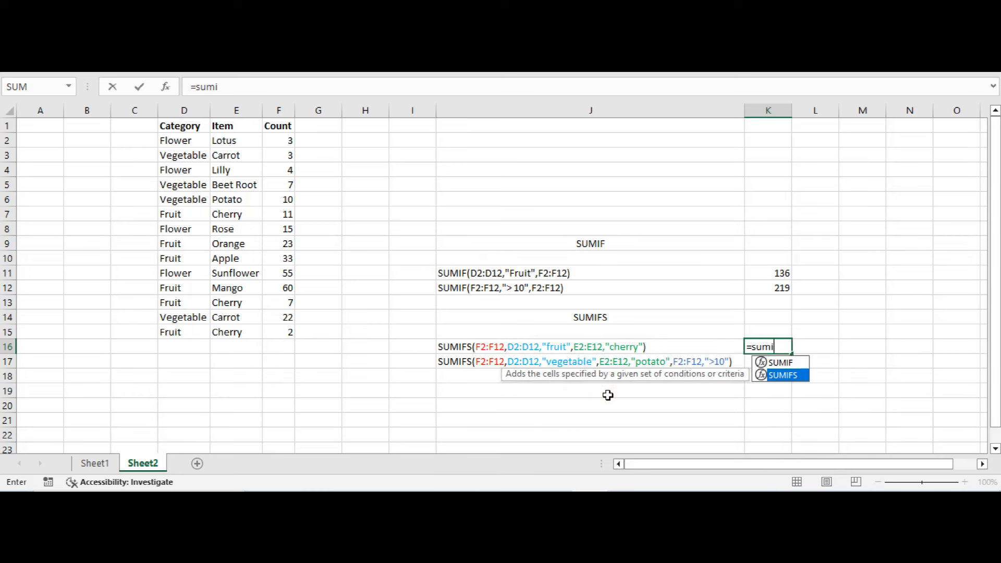
key("Tab")
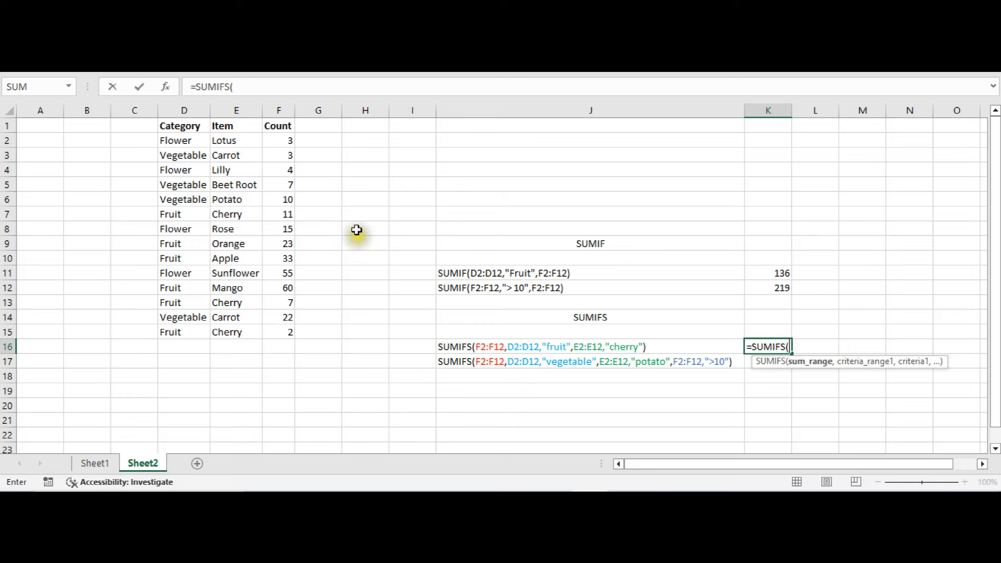
left_click_drag(280, 140, 282, 332)
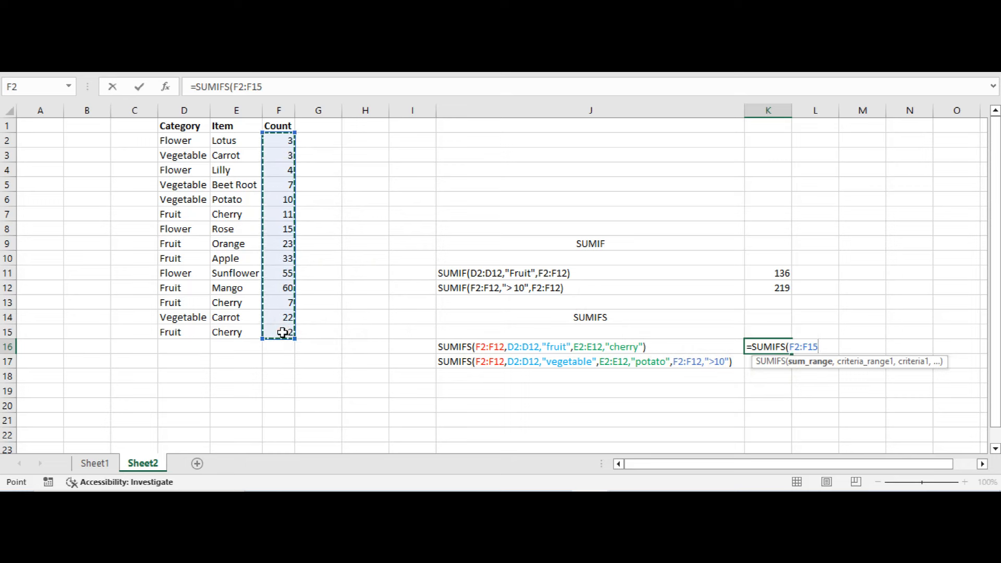
type(",")
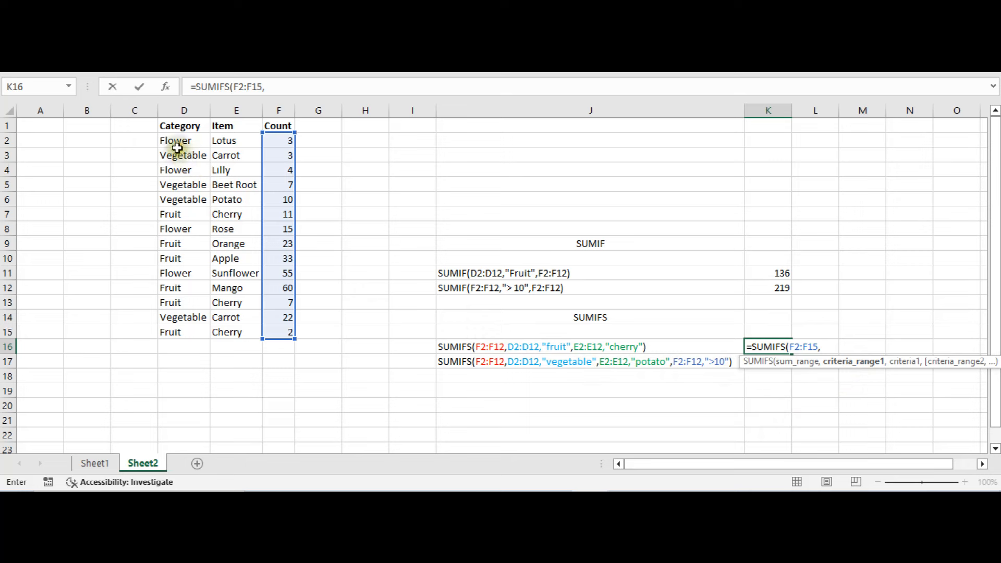
Complete the SUMIFS formula in K16 with the conditions D2:D15 equal to "Fruit" and E2:E15 equal to "Cherry".
left_click_drag(175, 138, 177, 329)
type(",")
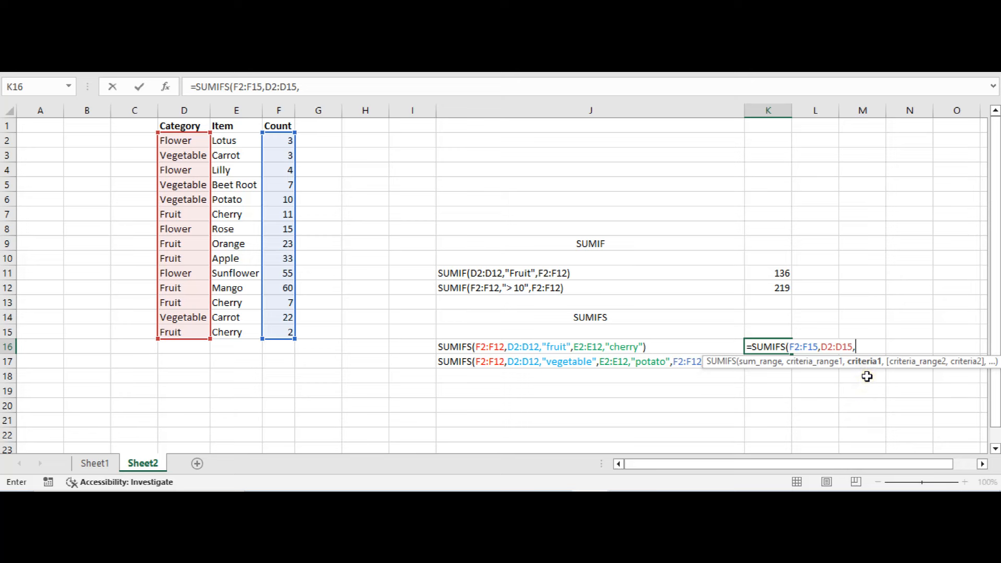
type("\"Fruit\",")
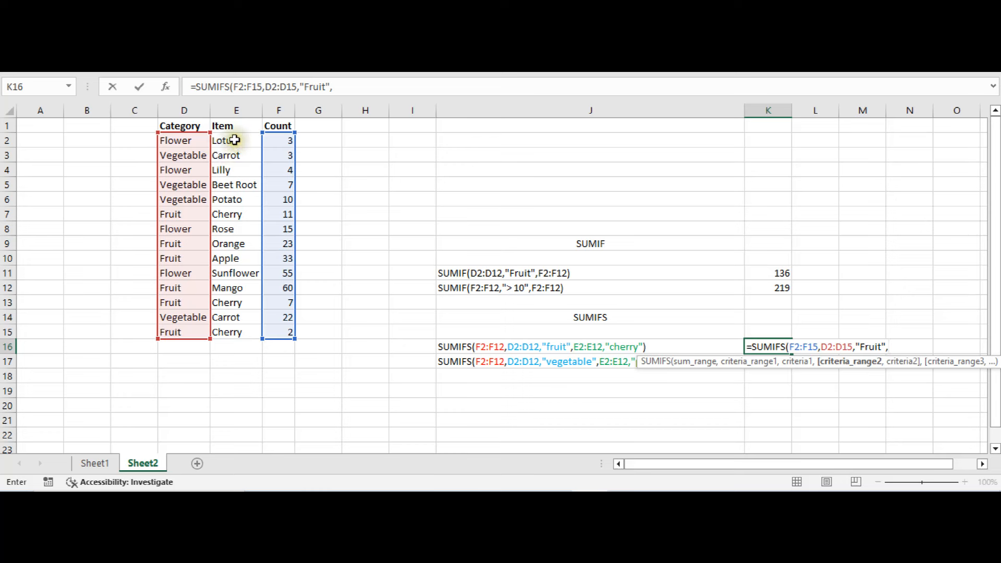
left_click_drag(236, 140, 231, 330)
type(",")
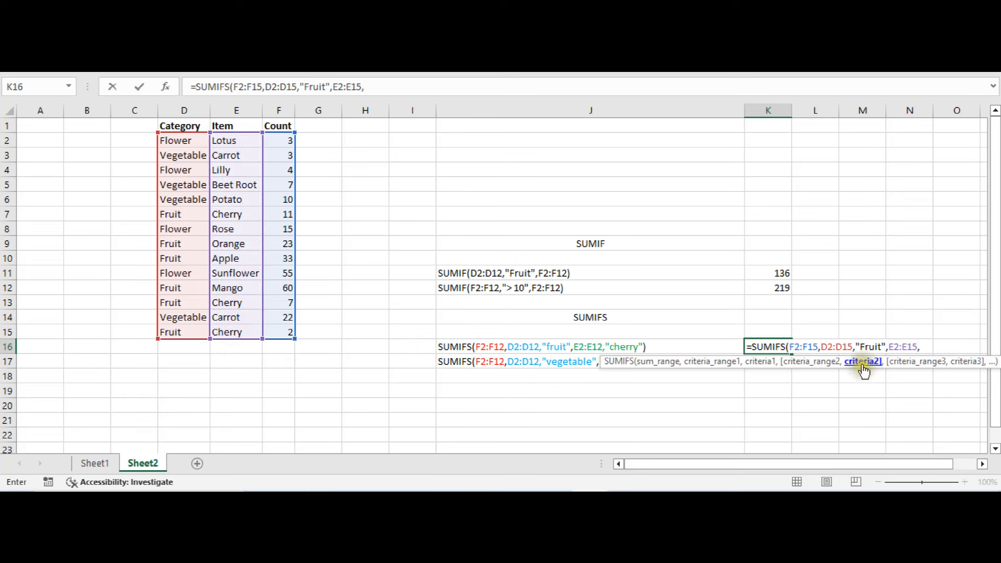
type("\"Cherry")
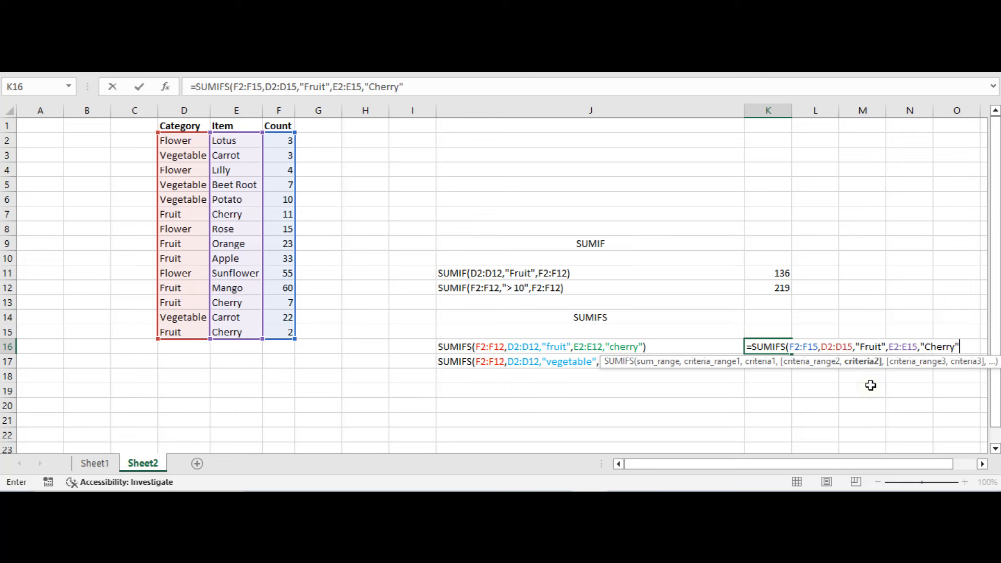
type("\")")
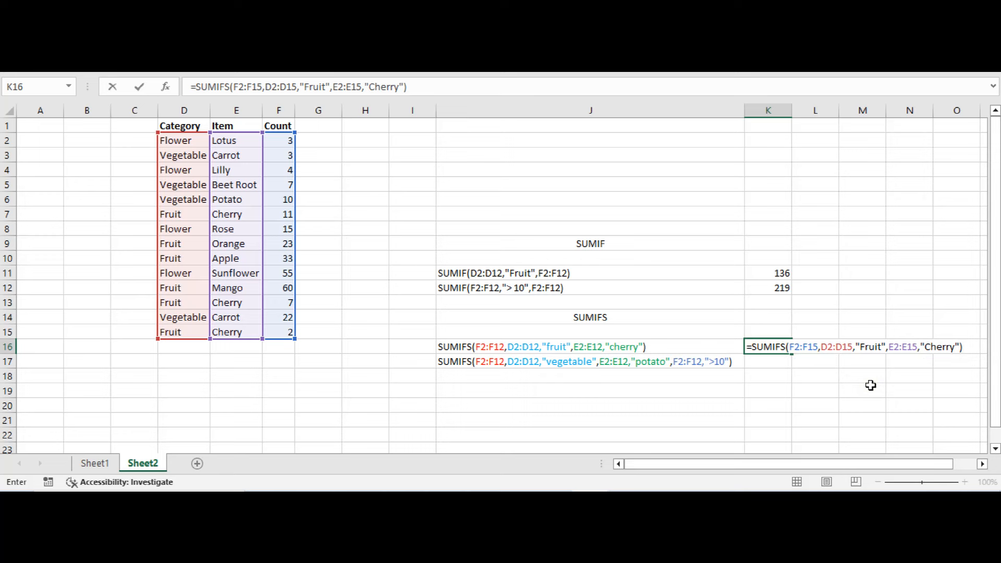
key("Return")
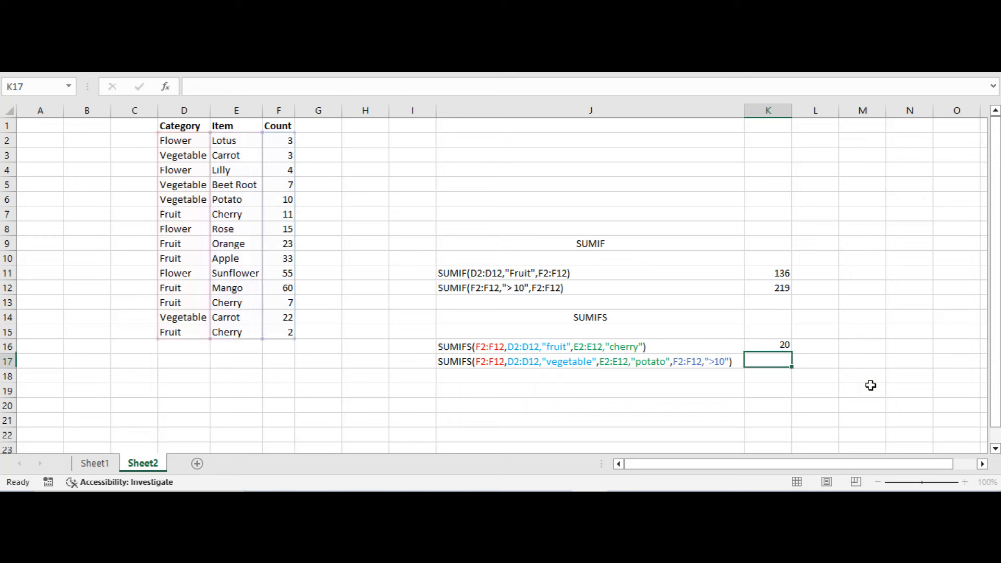
Check K16 by selecting all the Fruit Cherry rows together in columns D to F and comparing their total with the formula.
left_click(777, 348)
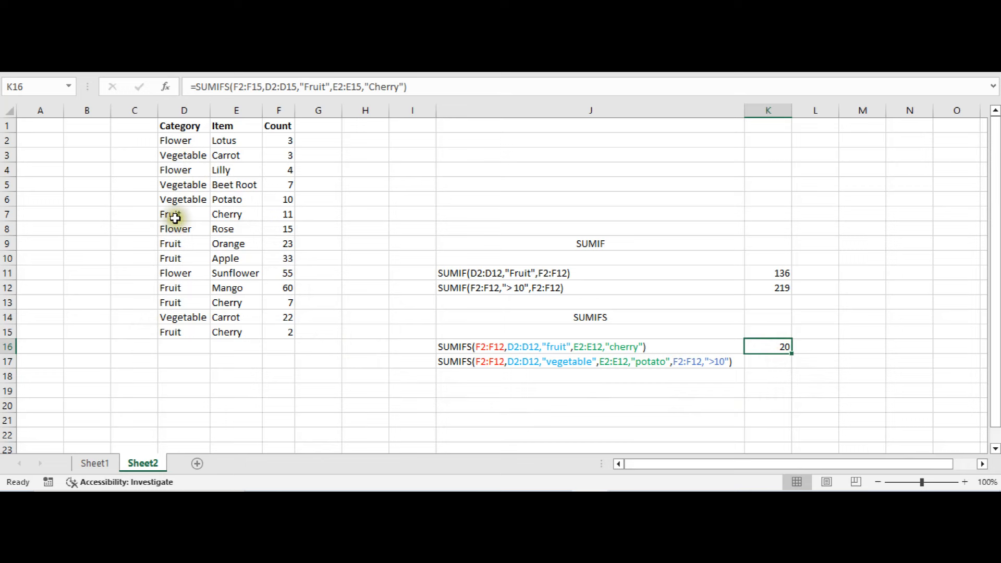
left_click_drag(175, 214, 283, 206)
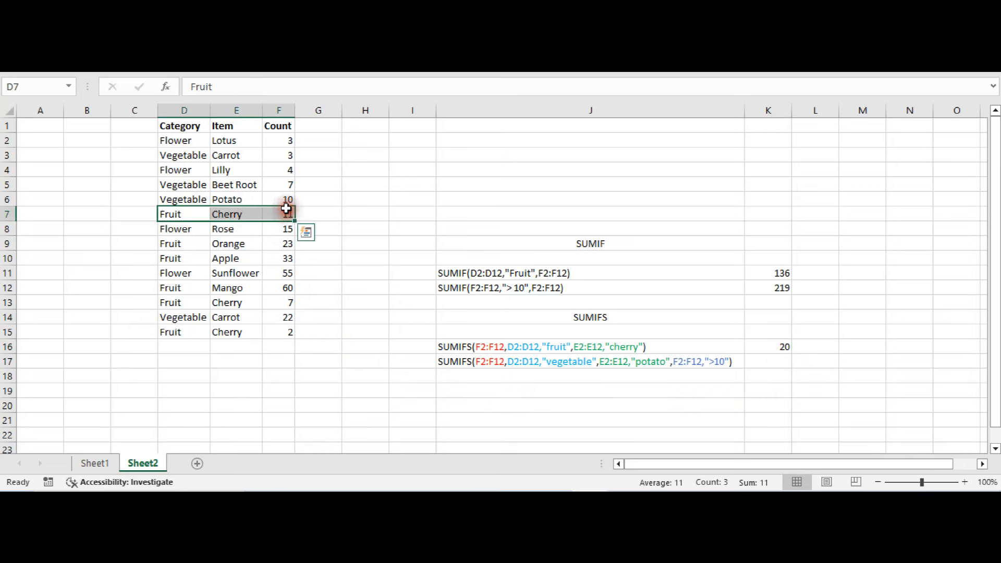
left_click_drag(167, 302, 286, 301, "ctrl")
left_click_drag(174, 330, 285, 333, "ctrl")
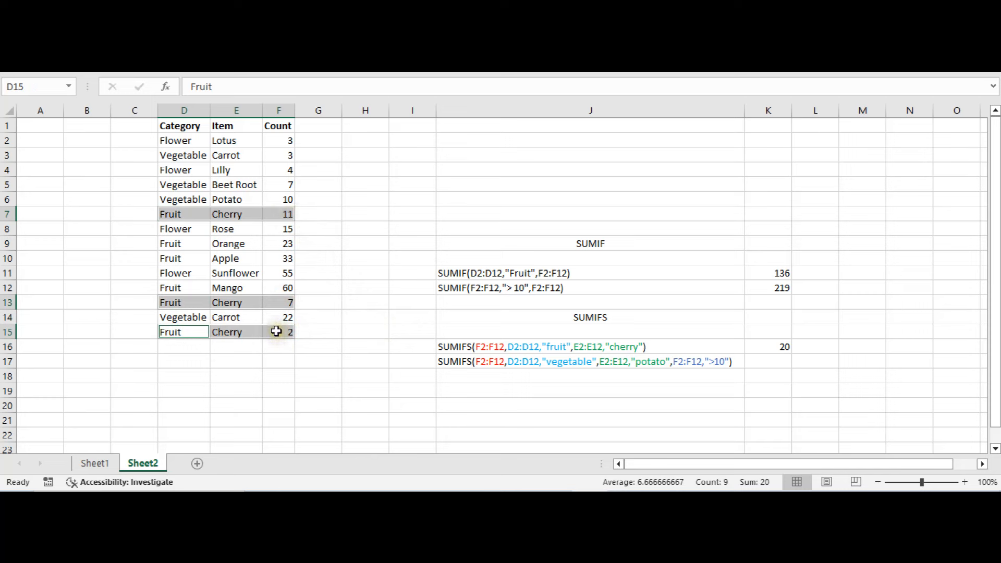
left_click(780, 347)
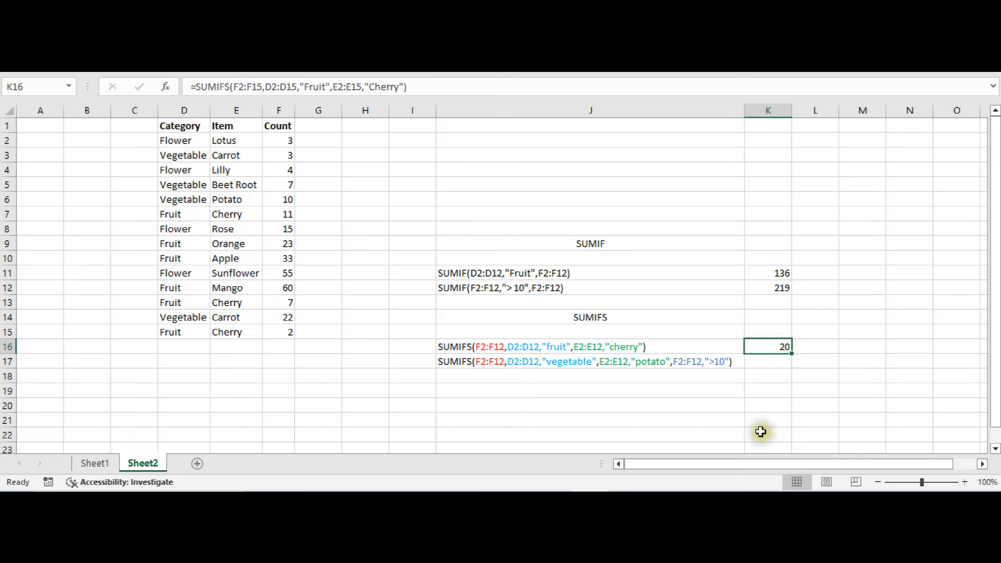
Review the Category, Item and Count ranges in D2:D15, E2:E15 and F2:F15 for the three-condition SUMIFS example.
left_click(770, 361)
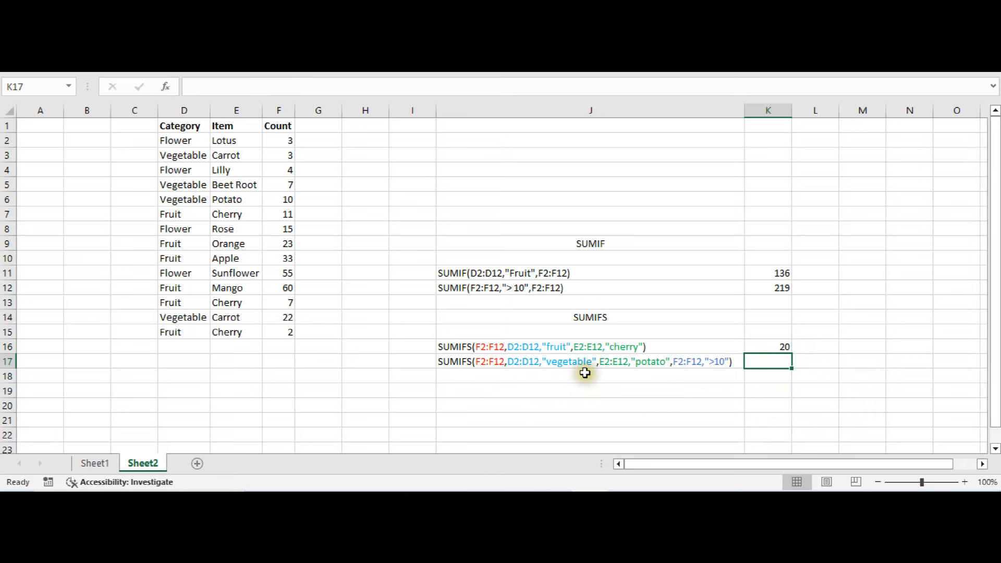
left_click_drag(178, 141, 184, 327)
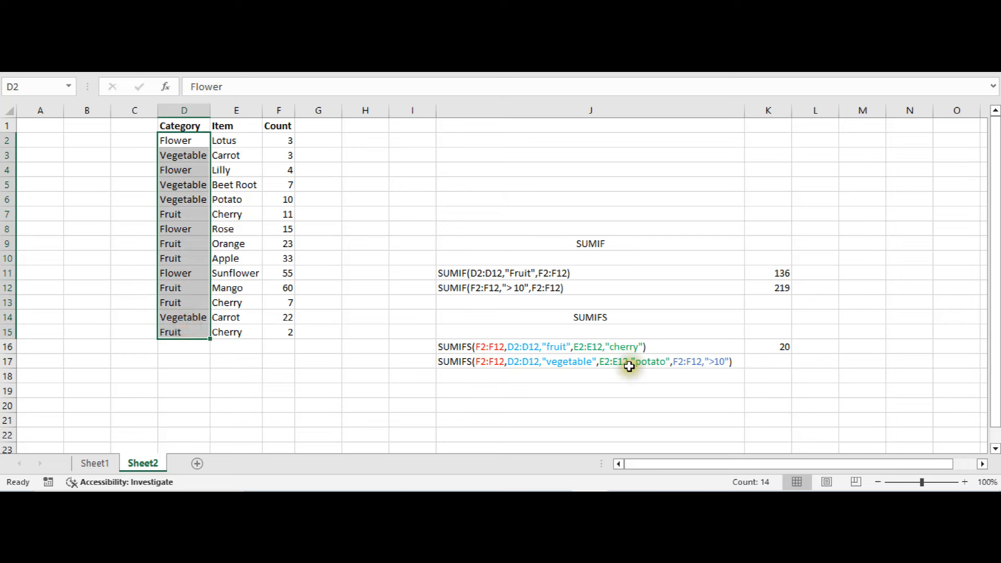
left_click_drag(237, 141, 241, 328)
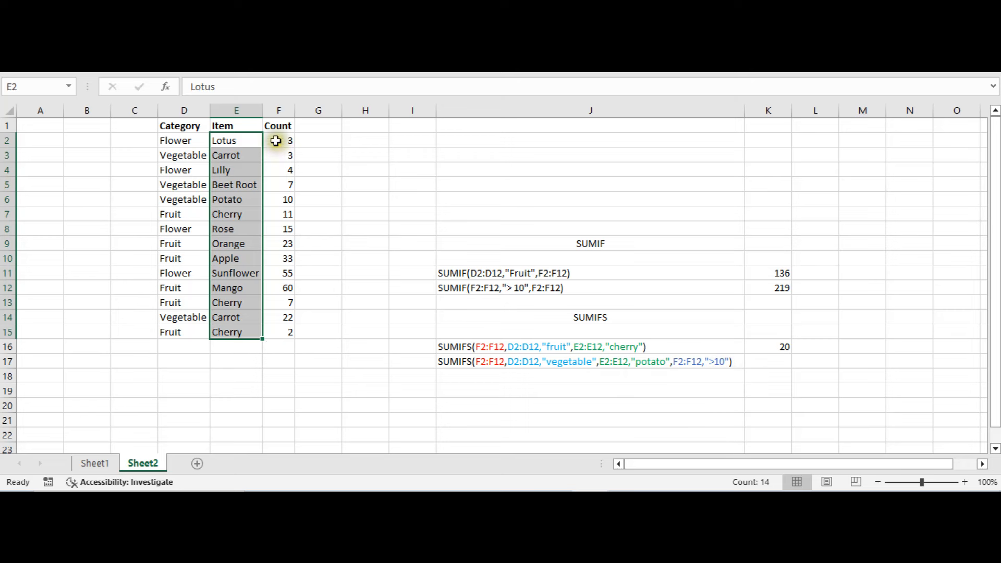
left_click_drag(276, 141, 276, 332)
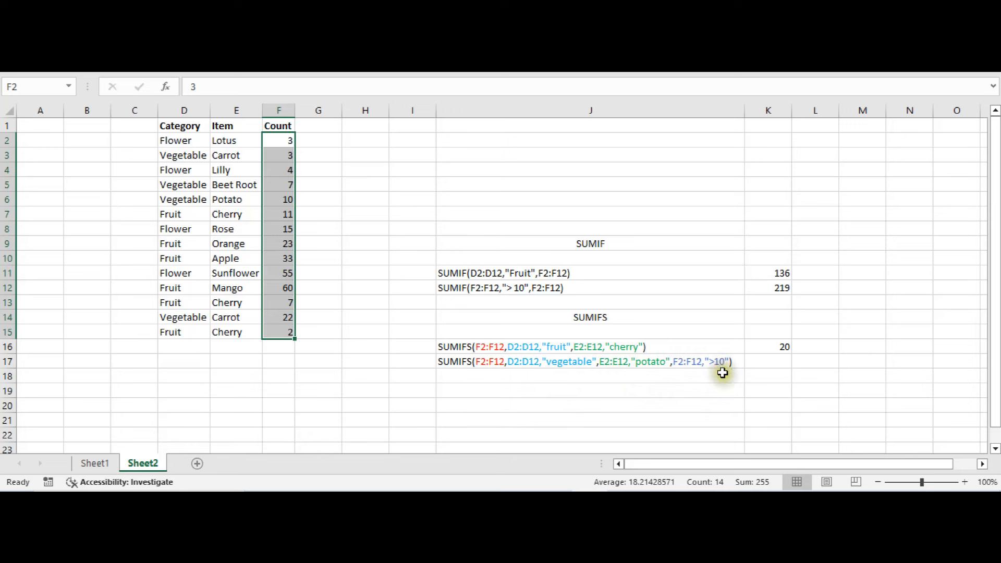
Start a SUMIFS formula in cell K17 with F2:F15 as the sum range.
left_click(774, 364)
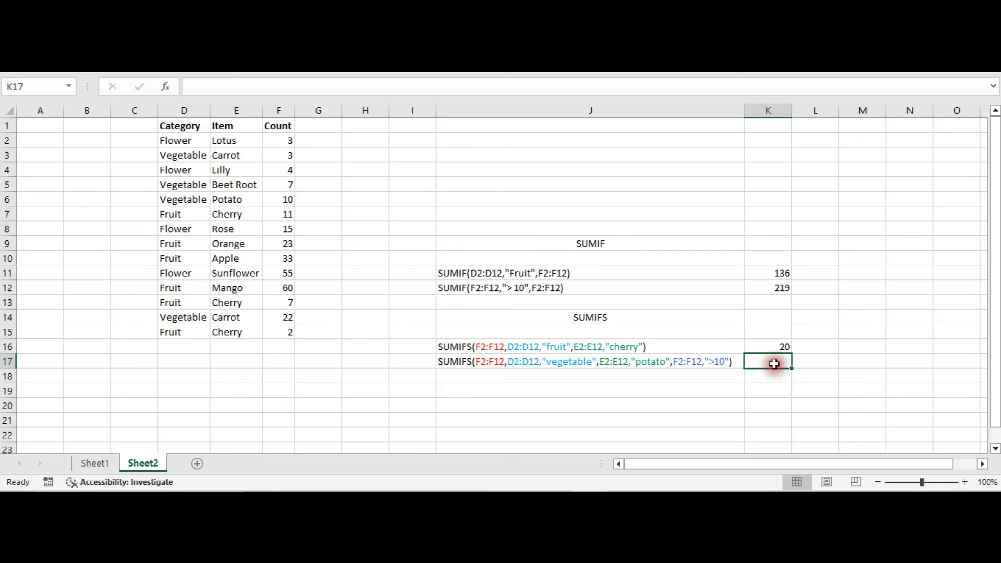
type("=sum")
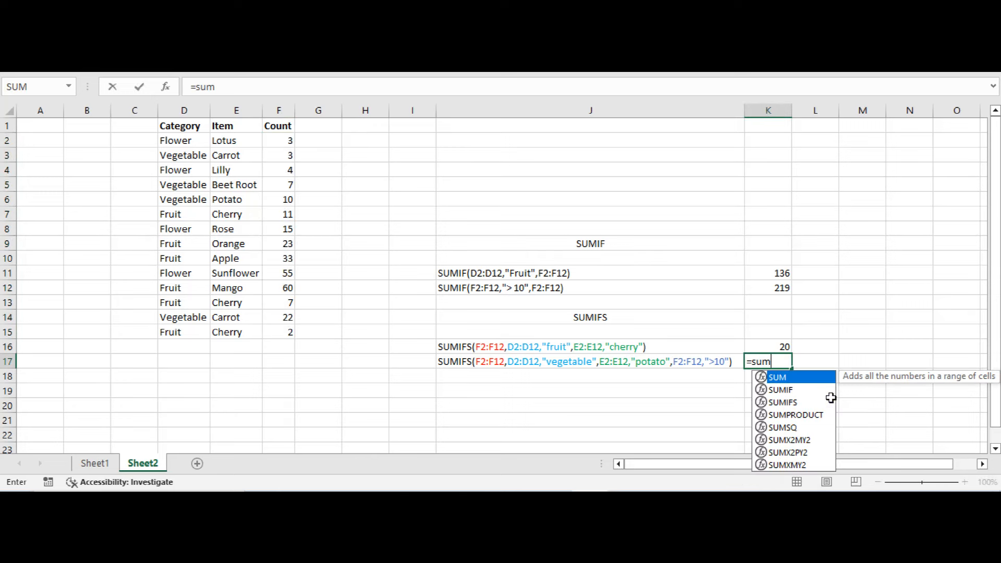
key("Down")
key("Down")
key("Tab")
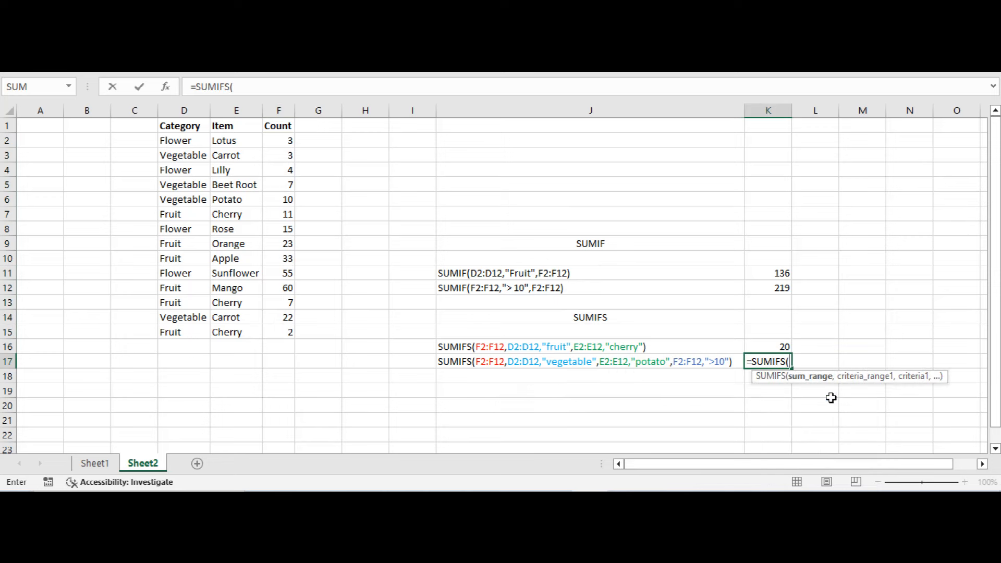
left_click_drag(279, 138, 276, 335)
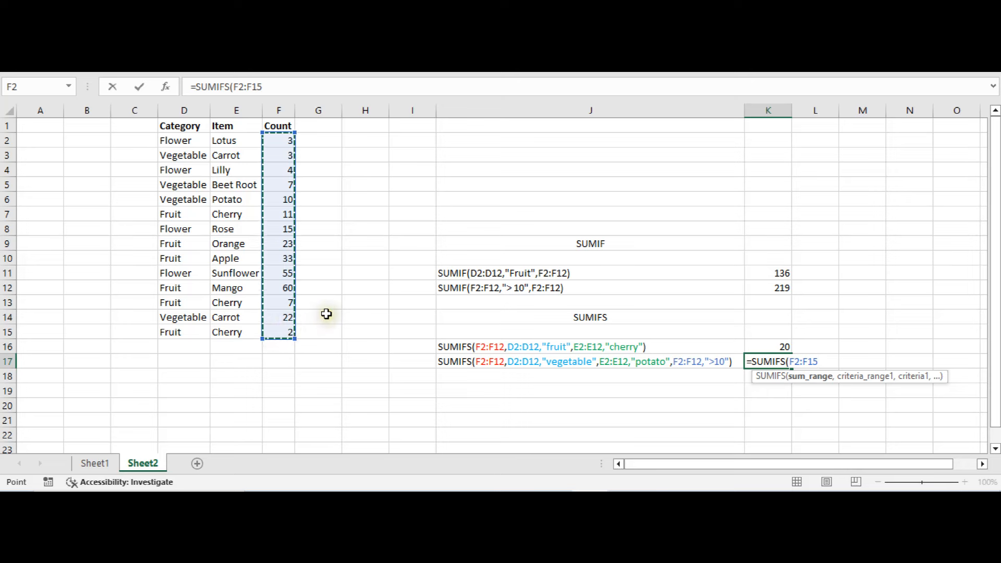
type(",")
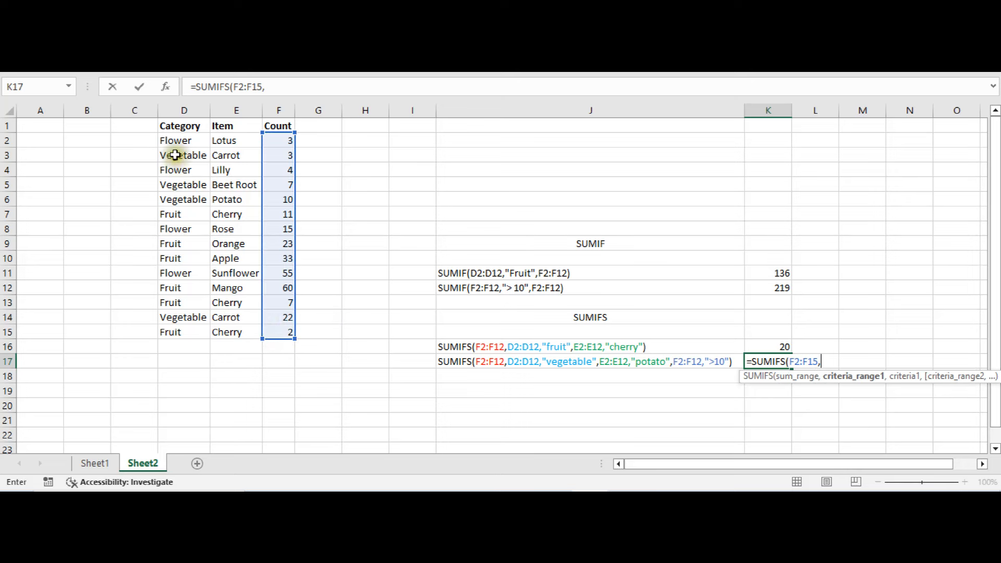
Add the conditions D2:D15 equal to "vegetable" and E2:E15 equal to "potato" to the SUMIFS formula in K17.
left_click_drag(175, 141, 173, 329)
type(",\"vege")
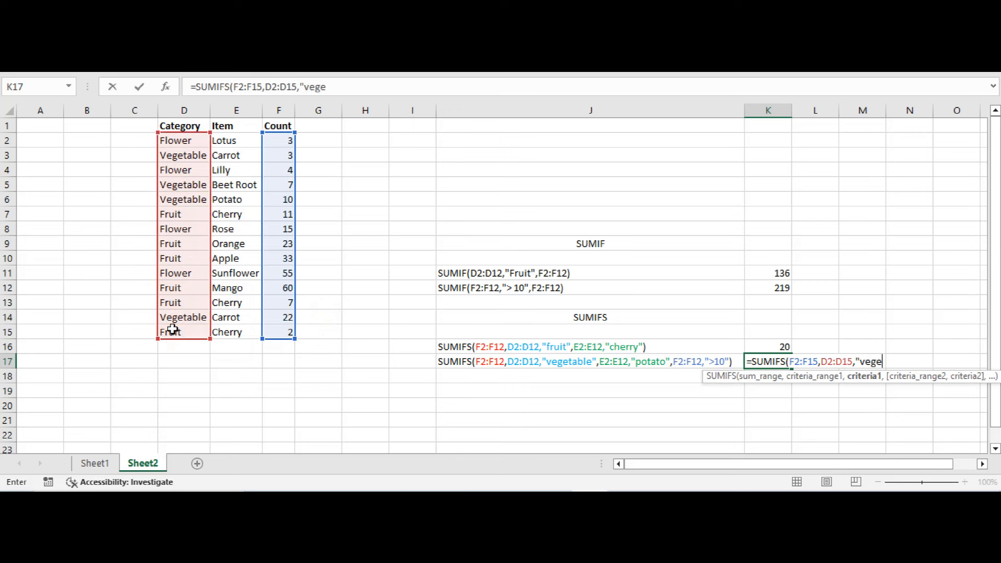
type("table\",")
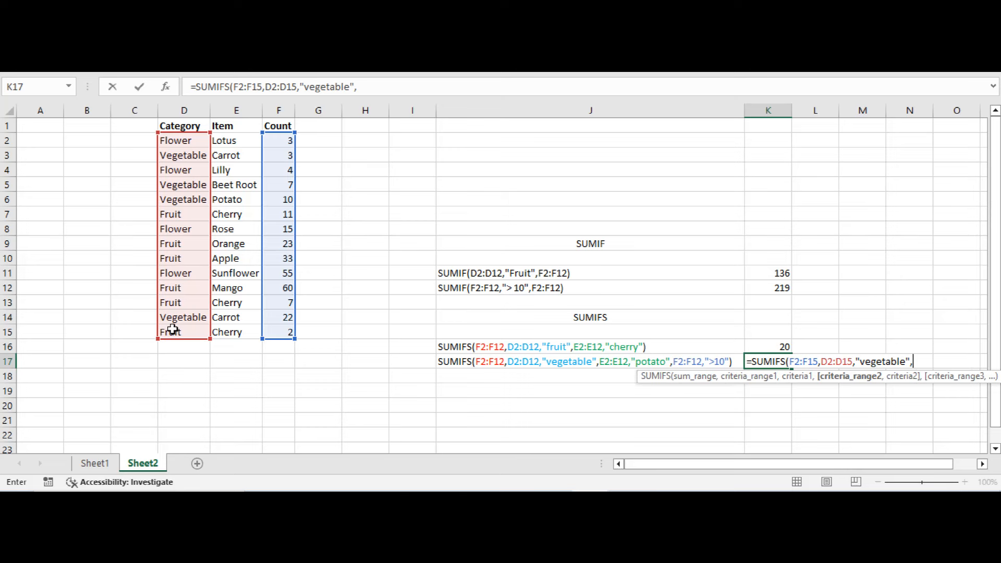
left_click_drag(235, 141, 234, 333)
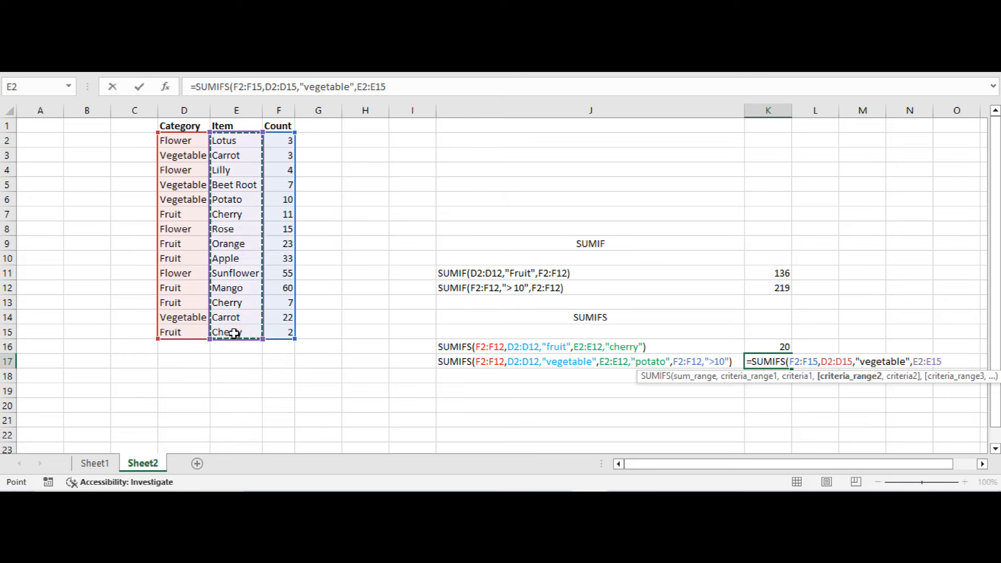
type(",")
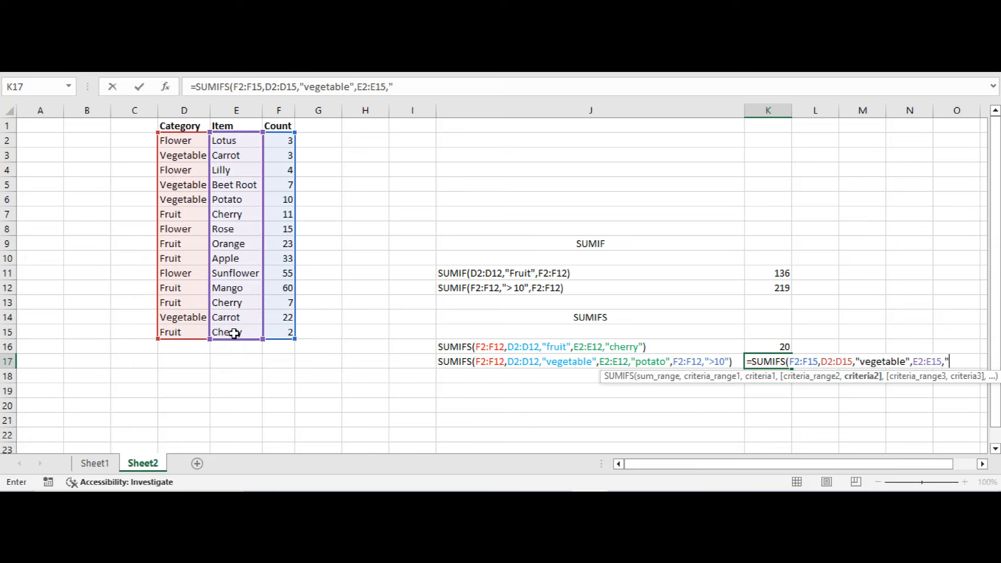
type("\"pota")
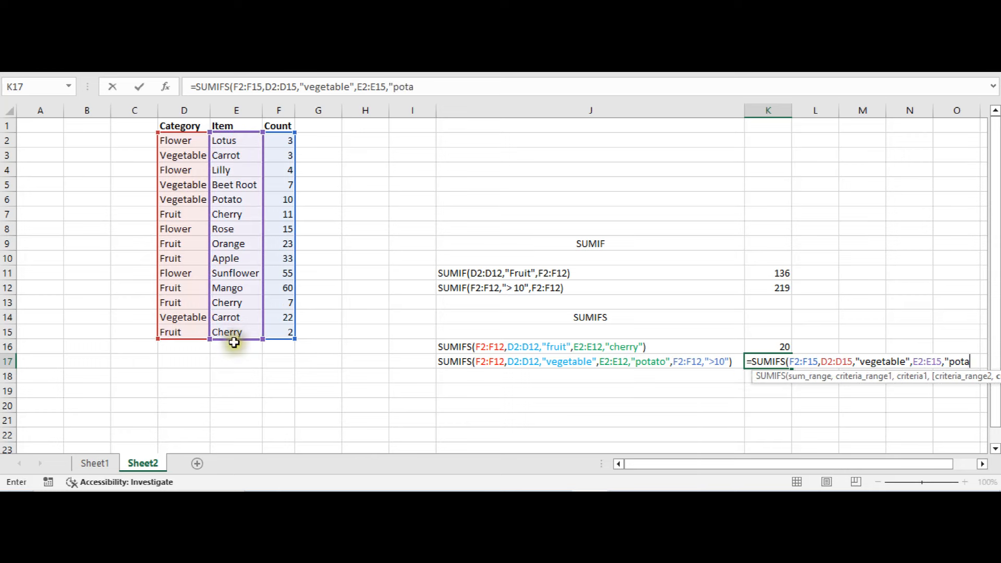
type("to\",")
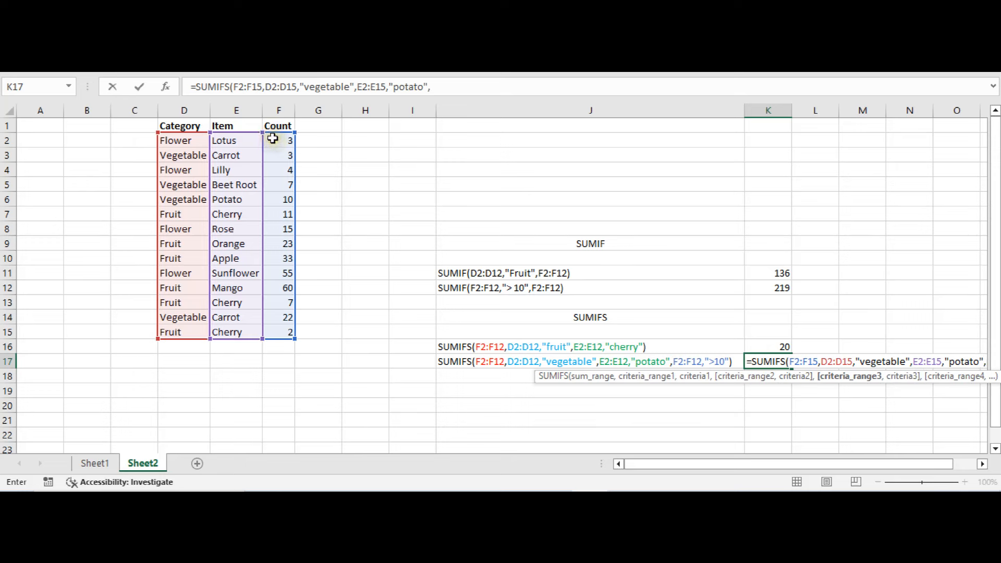
Finish the K17 SUMIFS formula with a third condition on F2:F15 using the criterion "> 10".
left_click_drag(273, 140, 272, 330)
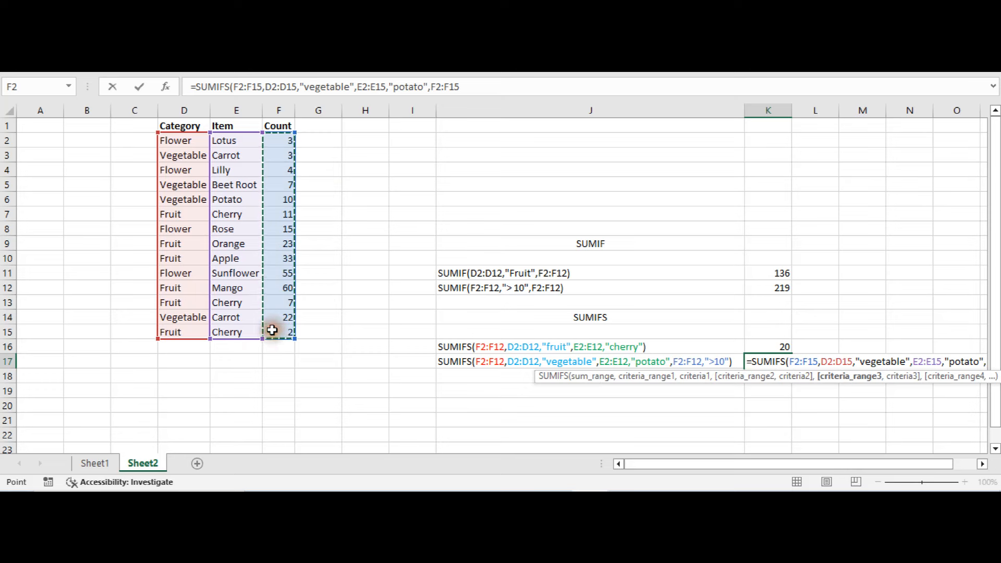
type(",\">")
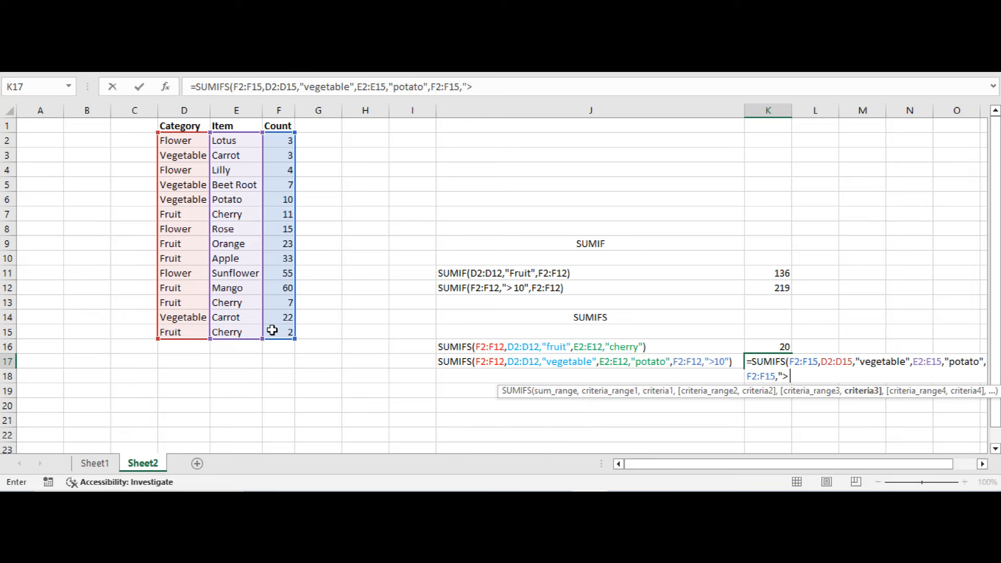
type("10\")")
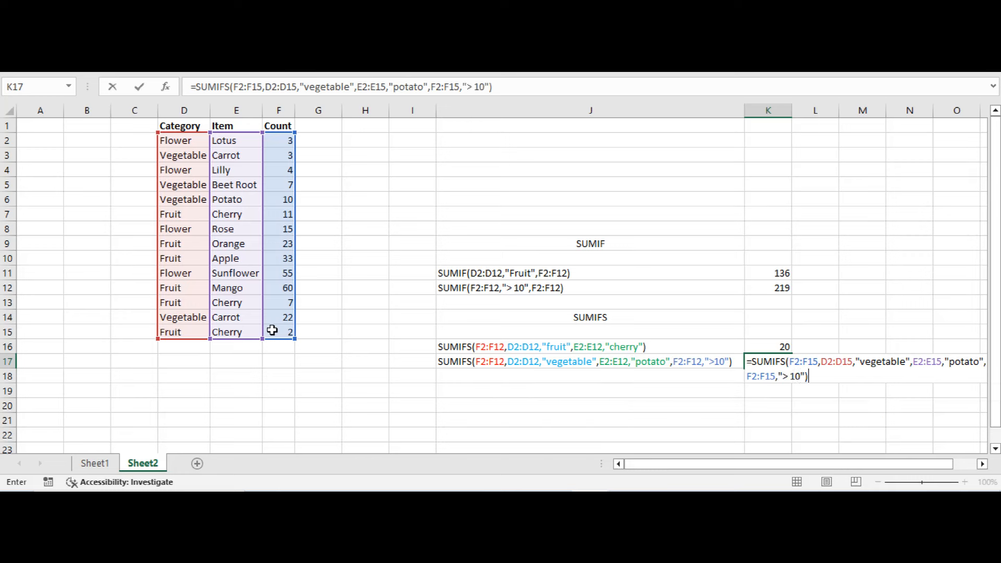
key("Return")
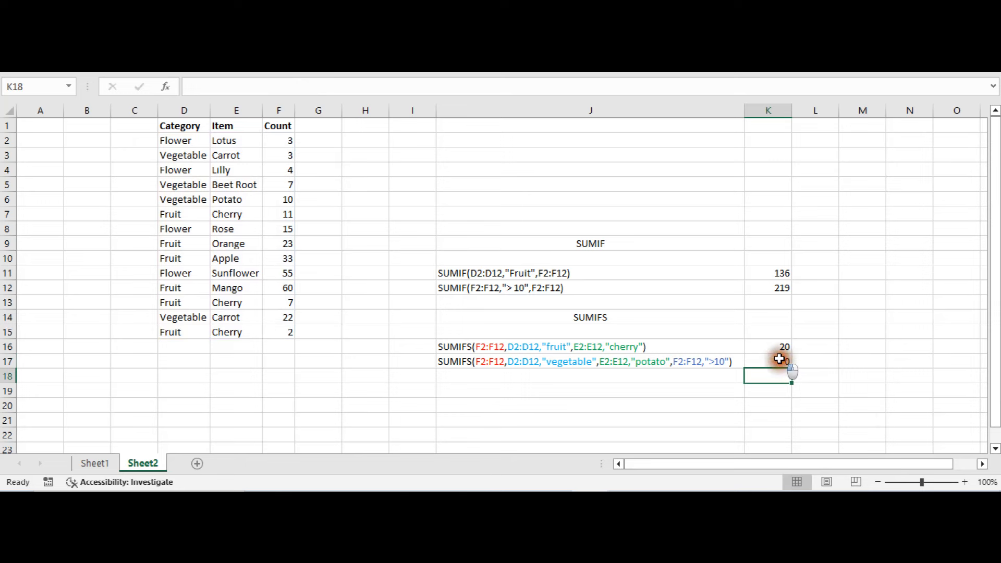
Check the K17 SUMIFS formula against the Vegetable Potato row in D6:F6 and its count in F6.
left_click(781, 361)
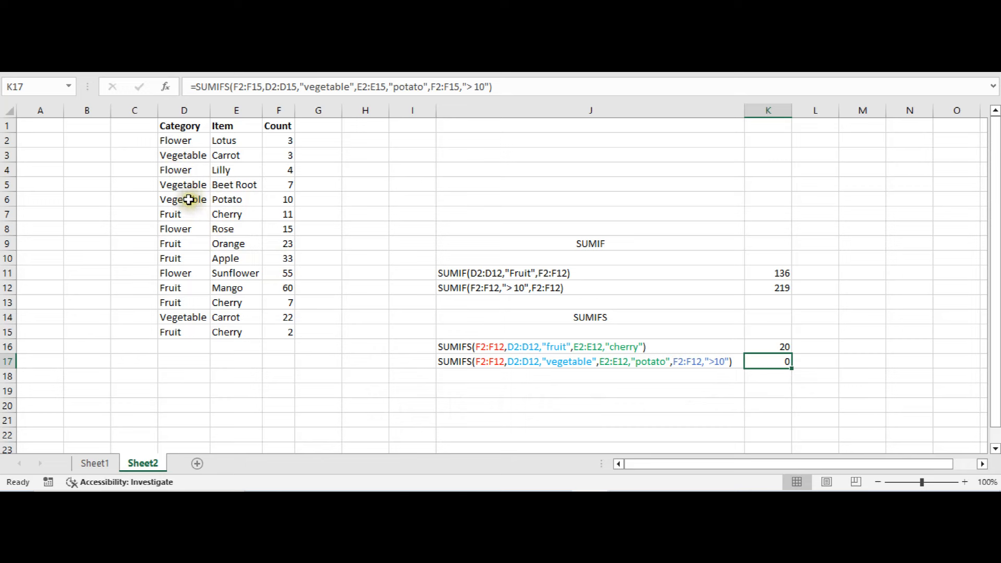
left_click_drag(190, 198, 279, 200)
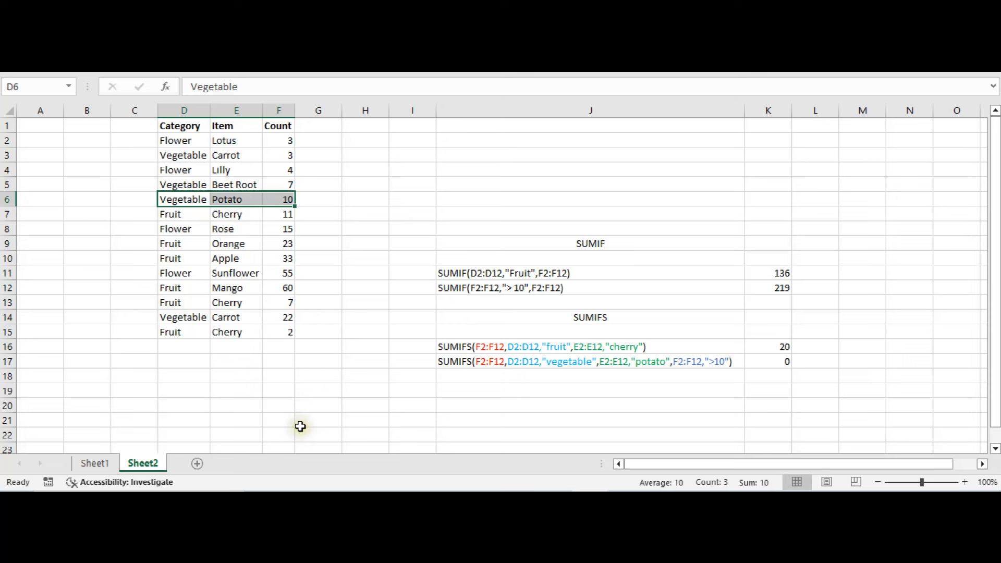
left_click(284, 198)
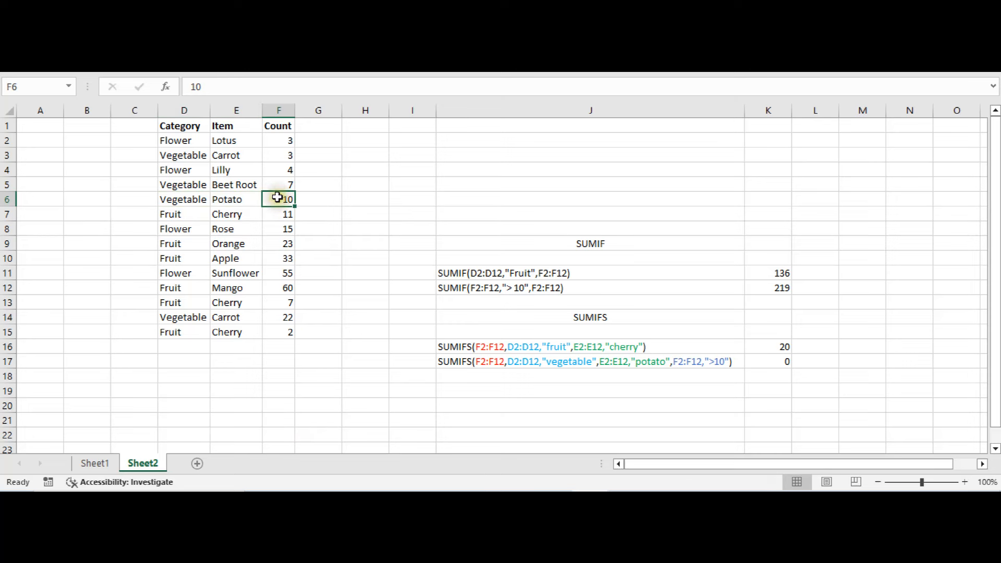
left_click(776, 360)
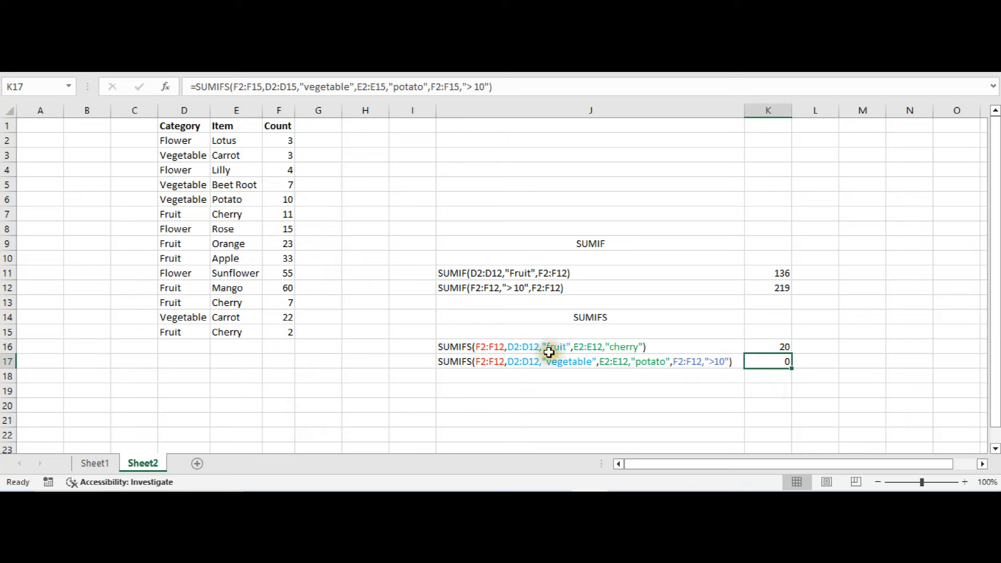
left_click(200, 199)
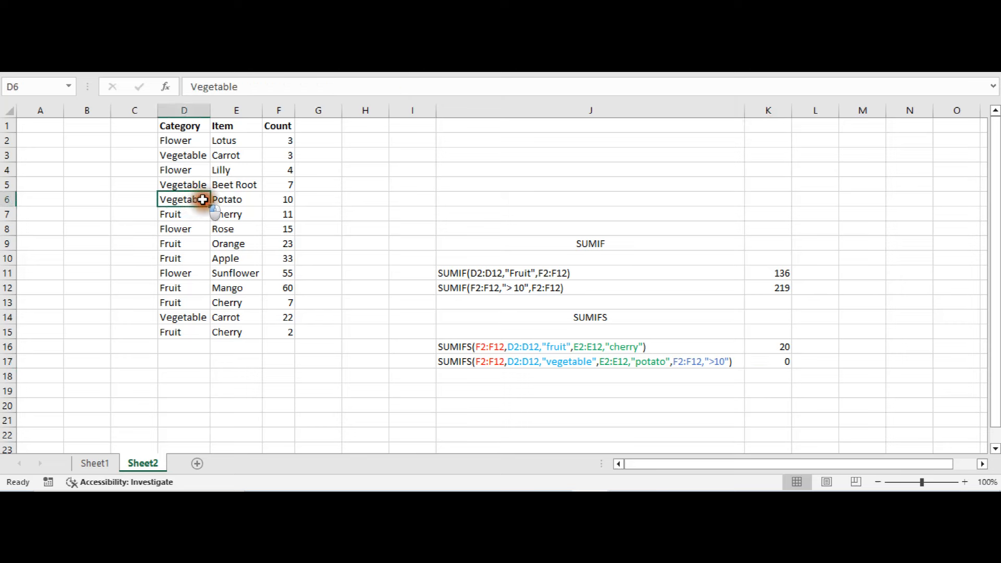
left_click_drag(202, 199, 279, 196)
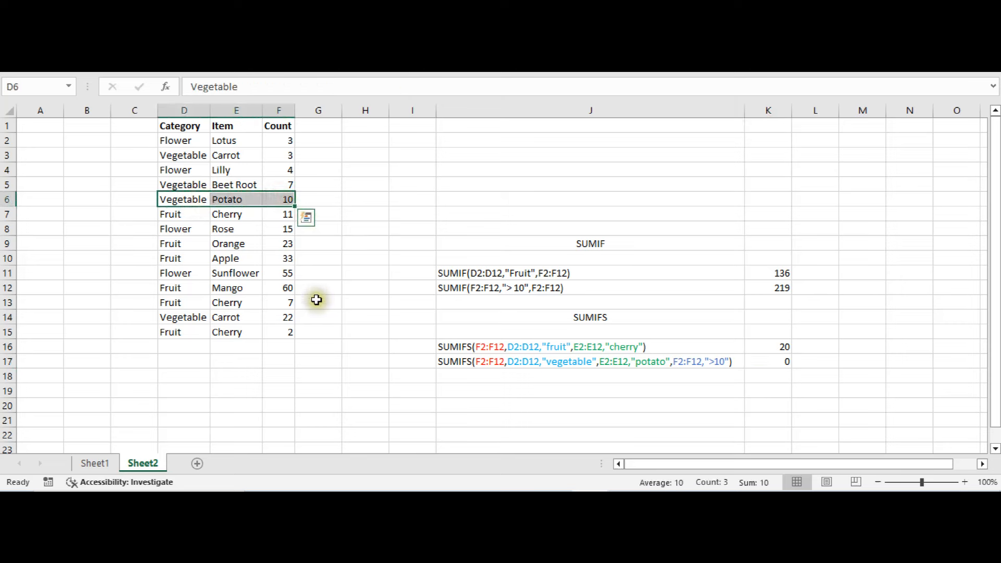
Copy the Vegetable Potato row from D6:F6 into row 16, starting at cell D16.
left_click(192, 348)
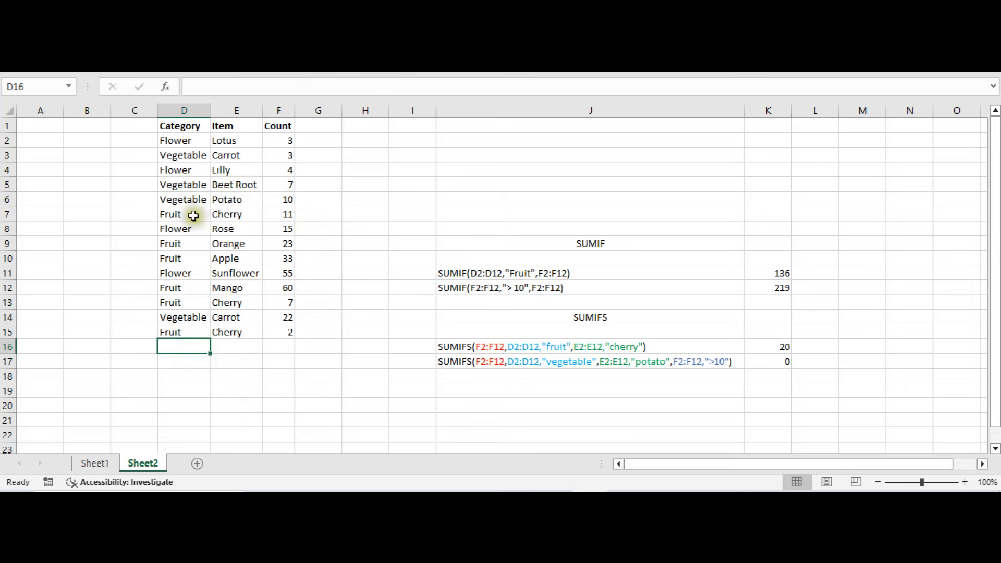
left_click_drag(194, 200, 288, 199)
key("ctrl+c")
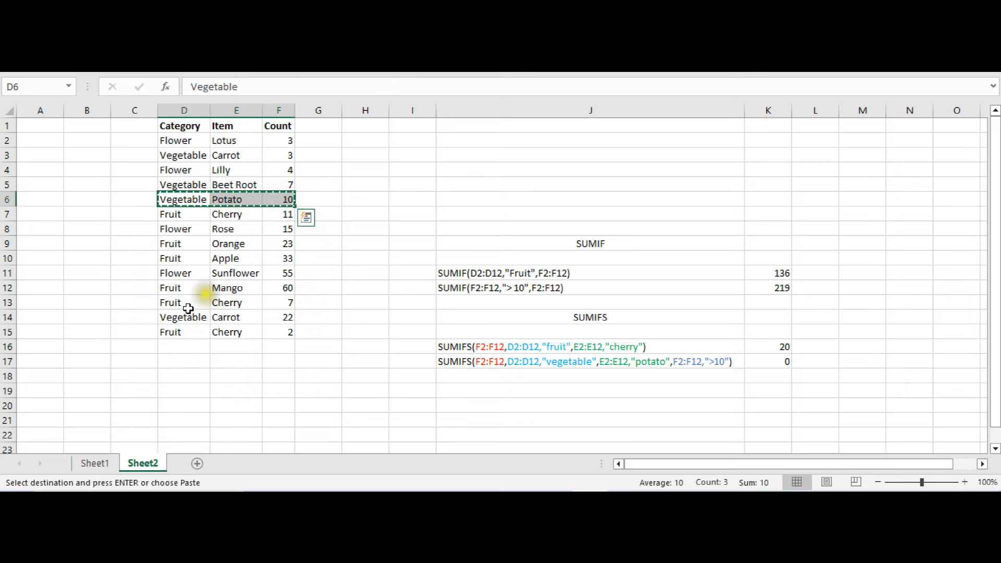
key("ctrl+q")
left_click(173, 362)
left_click(197, 343)
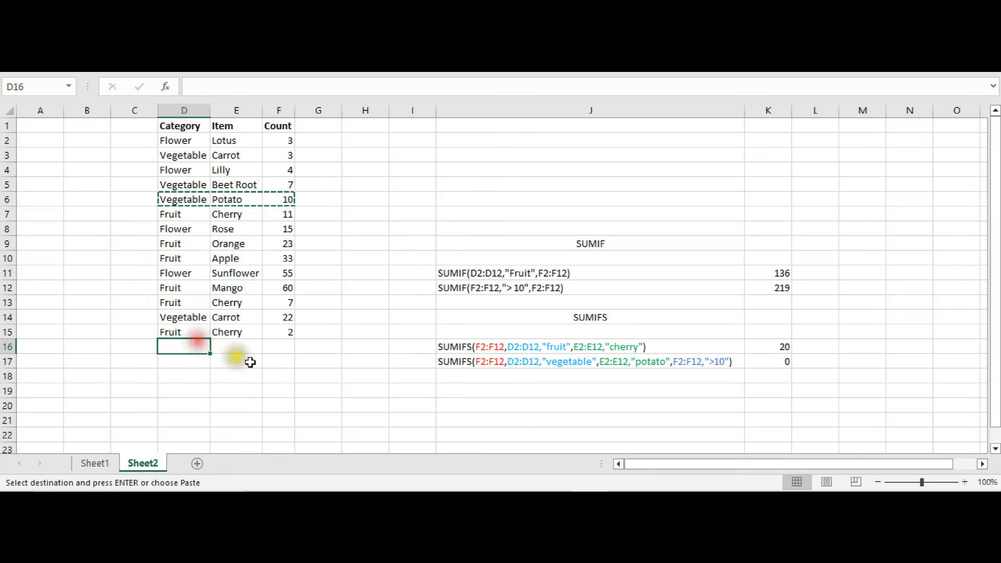
key("ctrl+v")
Set the count of the copied Potato row in cell F16 to 20.
left_click(275, 347)
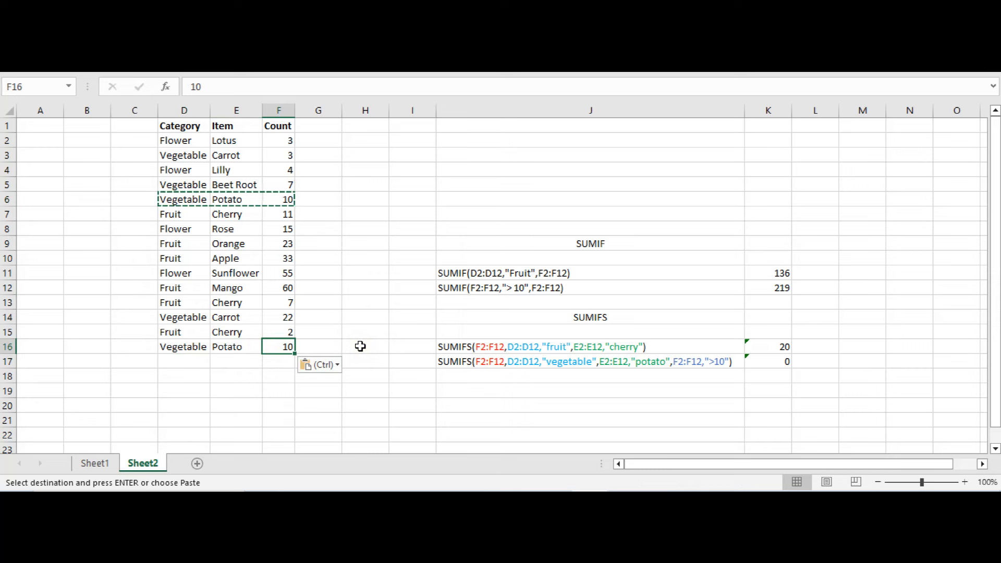
type("20")
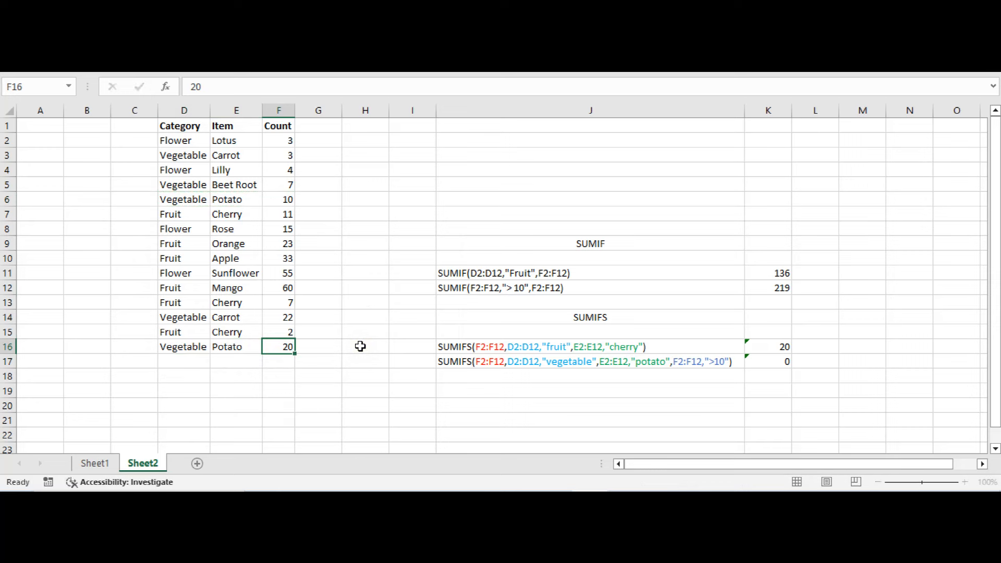
key("Return")
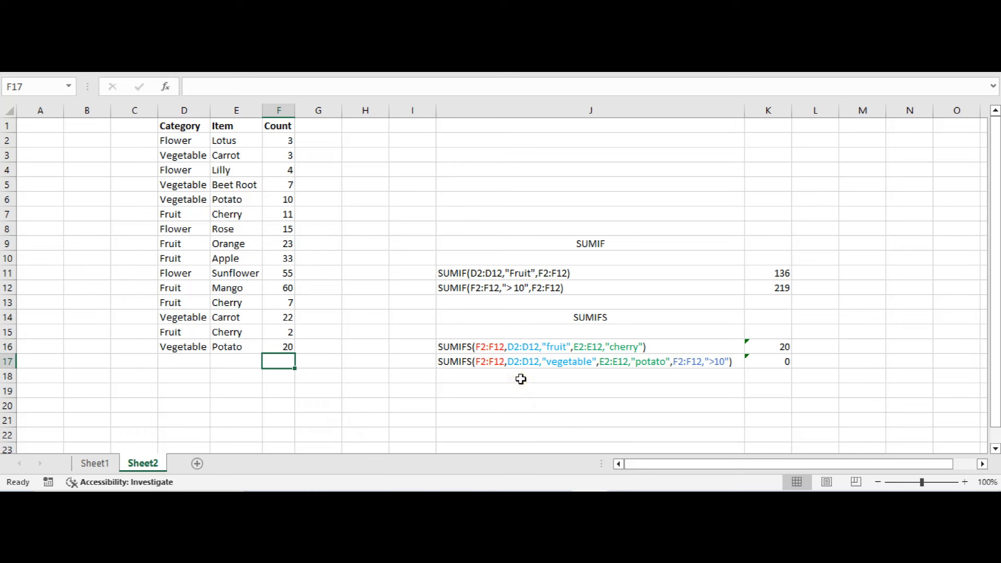
Start a SUMIFS formula in cell K18 with F2:F16 as the sum range.
left_click(781, 377)
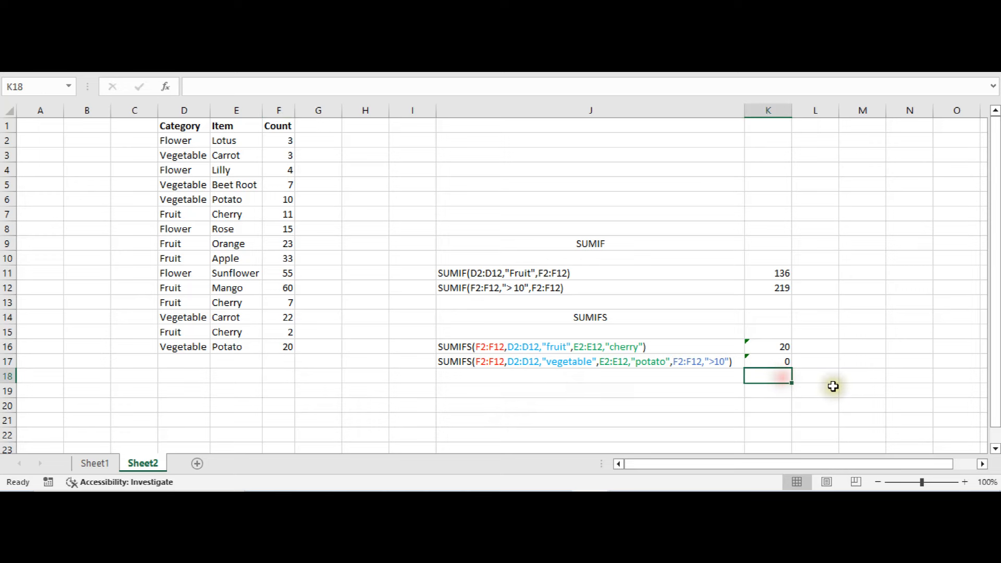
type("=sum")
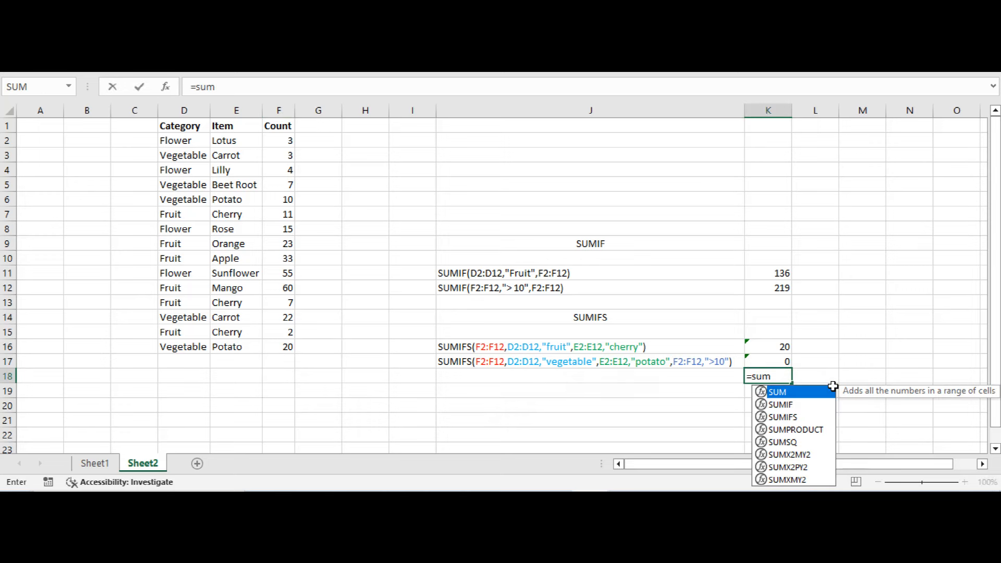
double_click(777, 416)
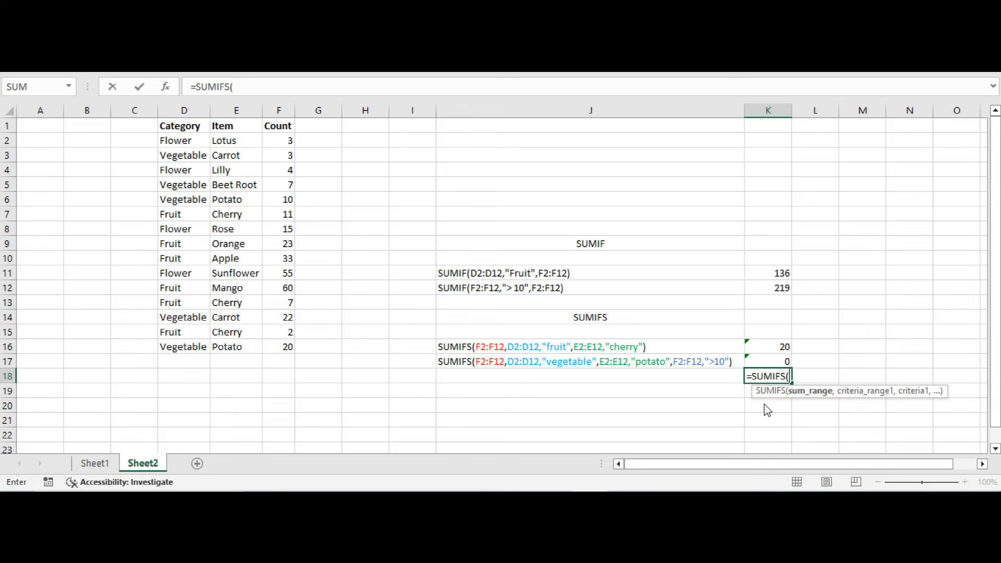
left_click(280, 148)
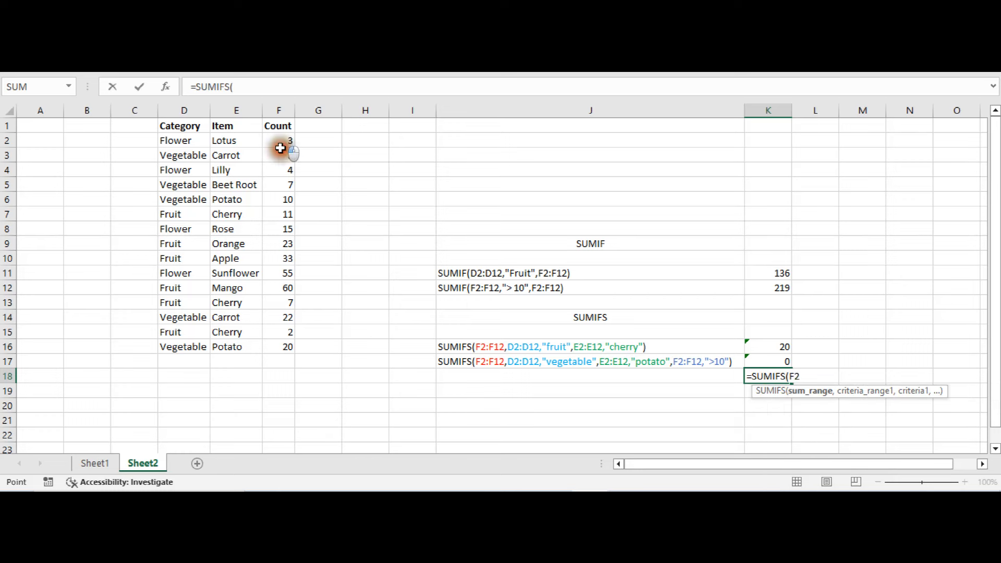
left_click_drag(280, 148, 280, 351)
type(",")
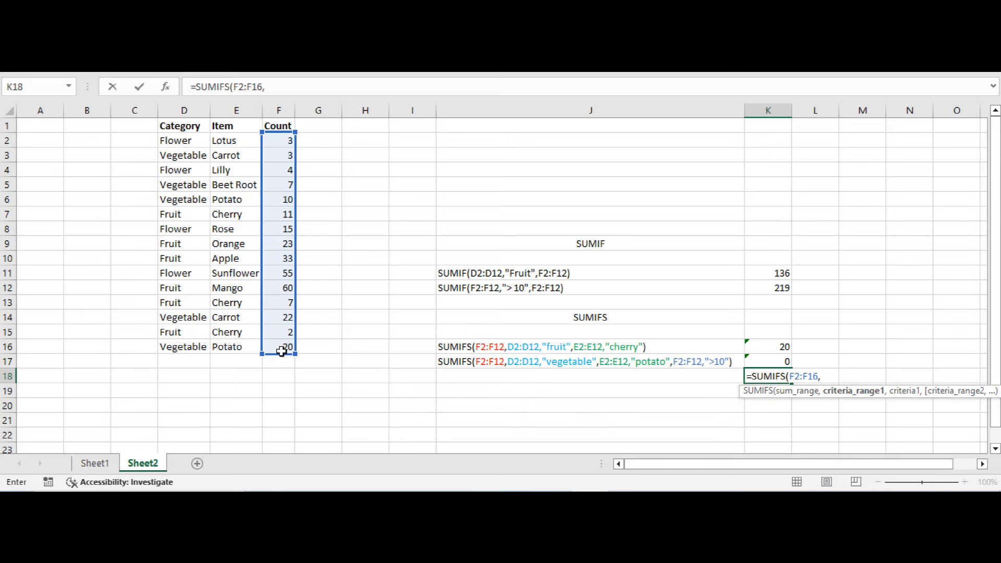
Add the first condition to the K18 SUMIFS formula: category range D2:D16 equal to "vegetable".
left_click_drag(176, 141, 183, 350)
type(",")
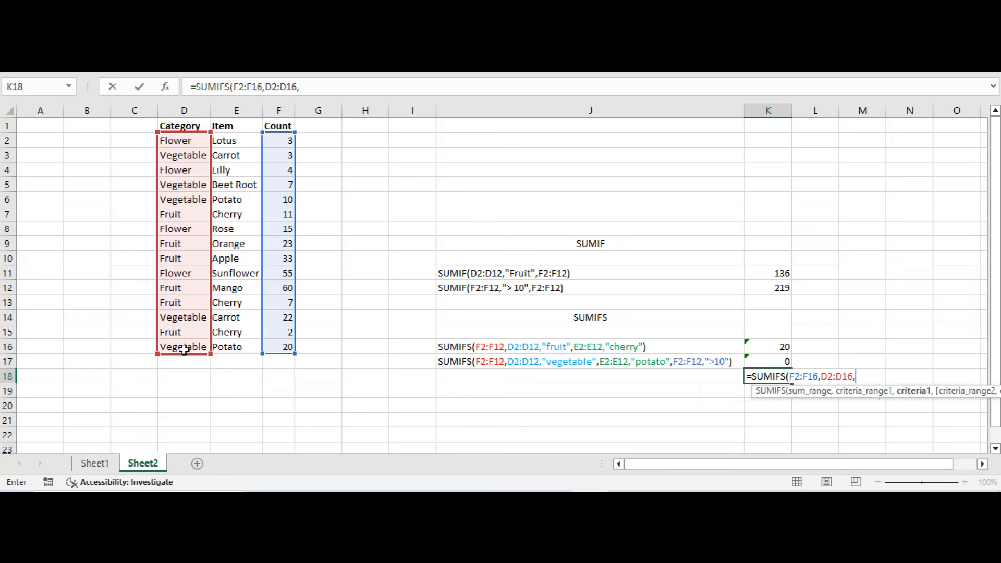
type("\"vege")
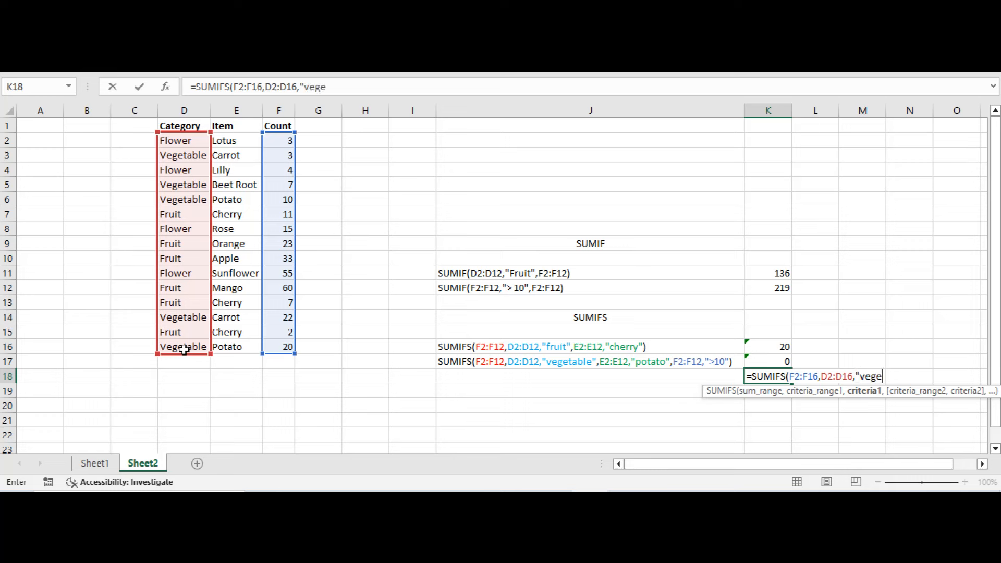
key("Return")
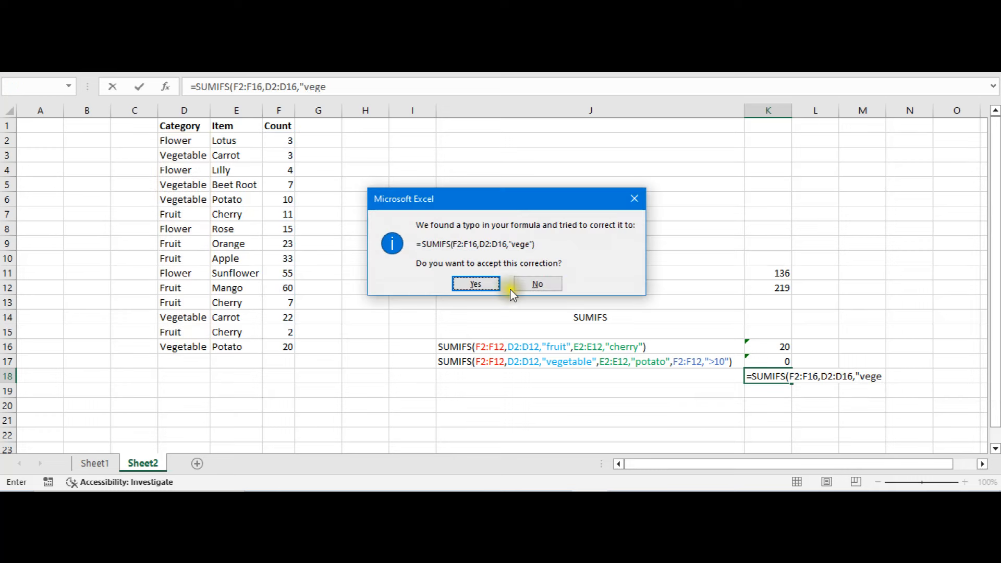
left_click(523, 287)
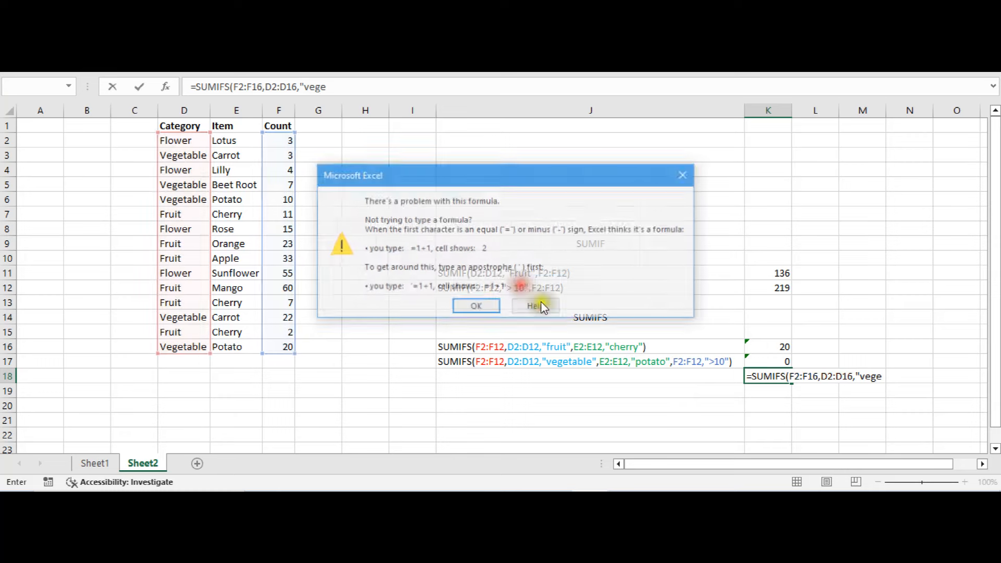
left_click(495, 311)
left_click(324, 89)
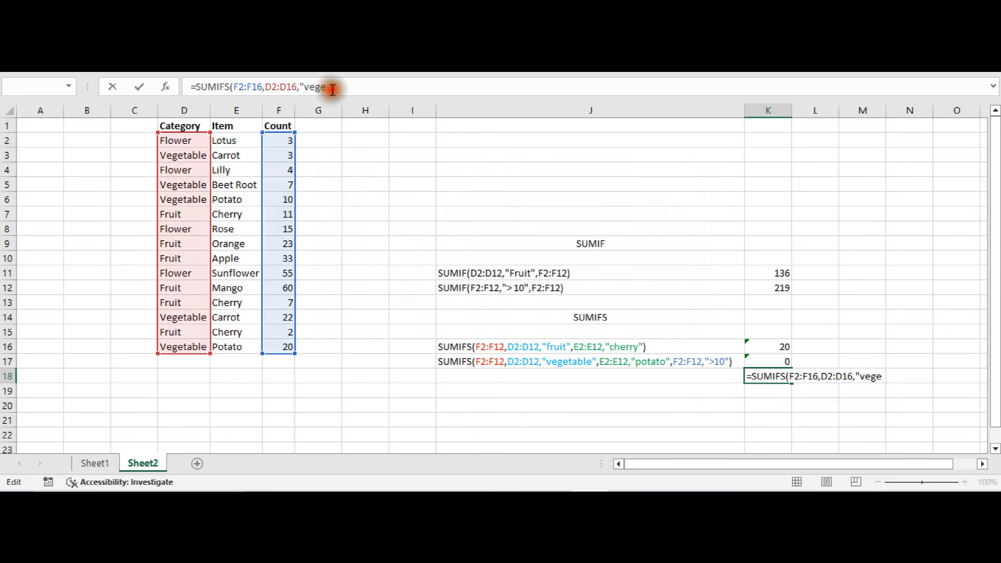
type("tables")
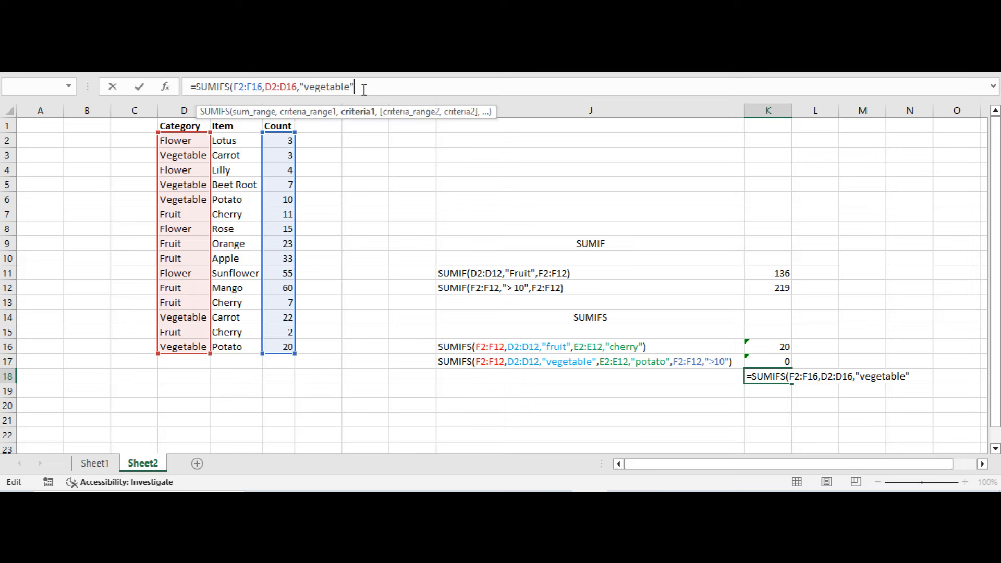
type(",")
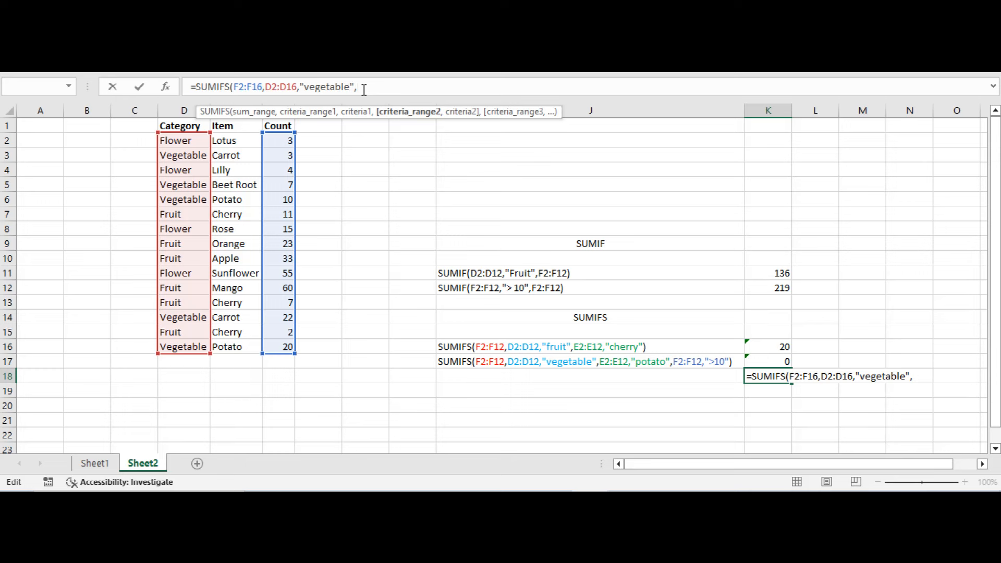
Add the second condition to the K18 SUMIFS formula: item range E2:E16 equal to "potato".
left_click_drag(229, 140, 245, 342)
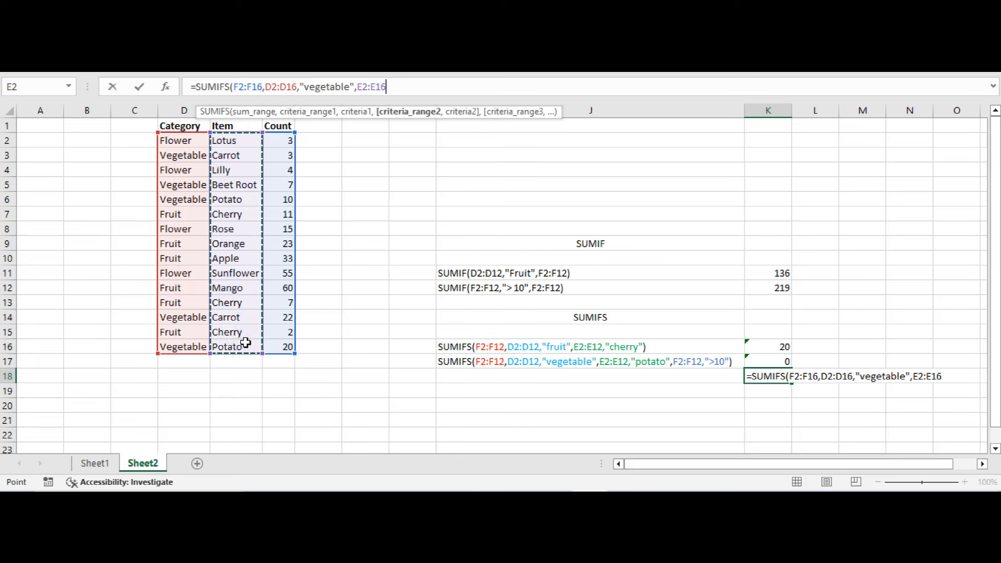
type(",")
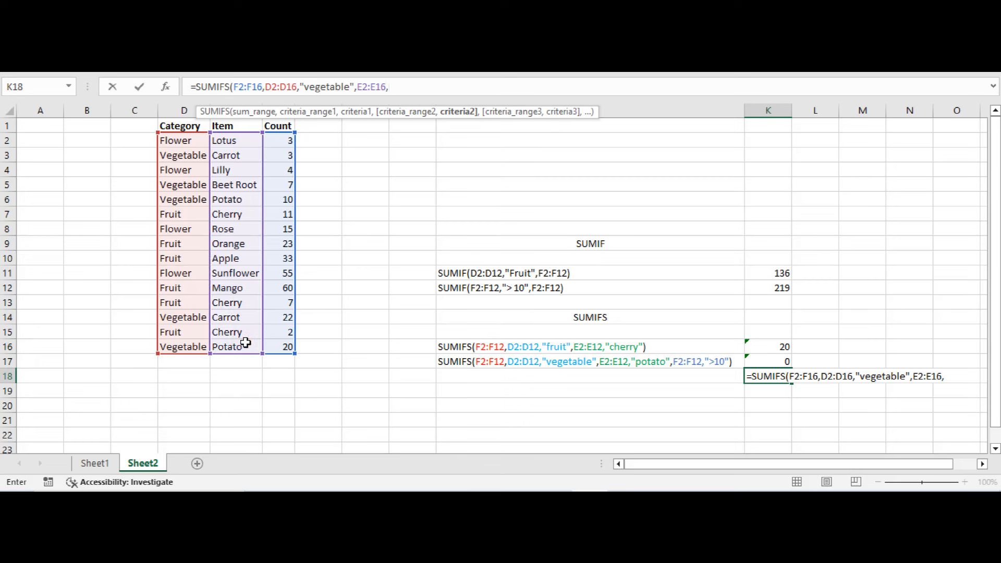
type("\"potato\",")
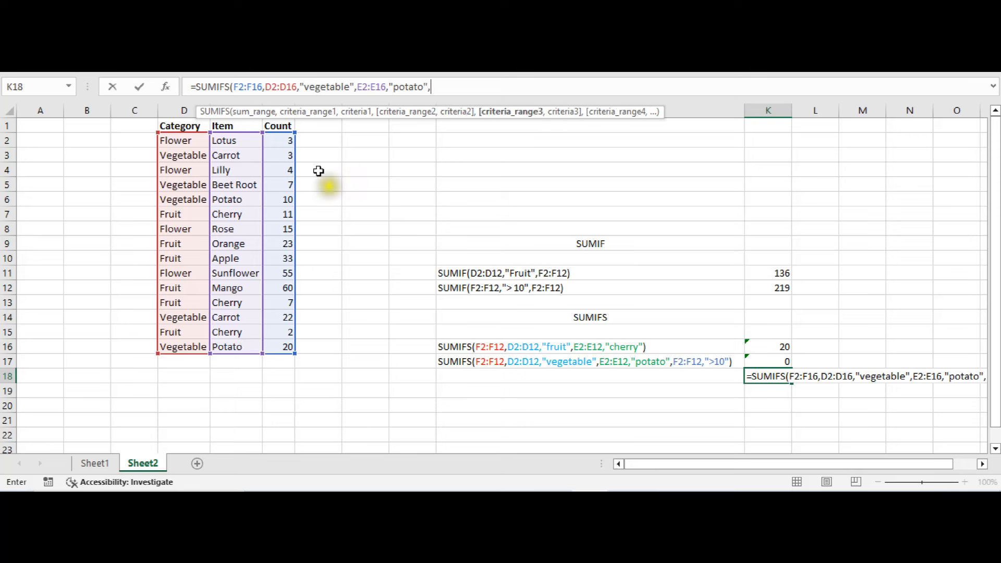
Complete the K18 SUMIFS formula with a third condition on F2:F16 using the criterion "> 10".
left_click_drag(277, 139, 269, 345)
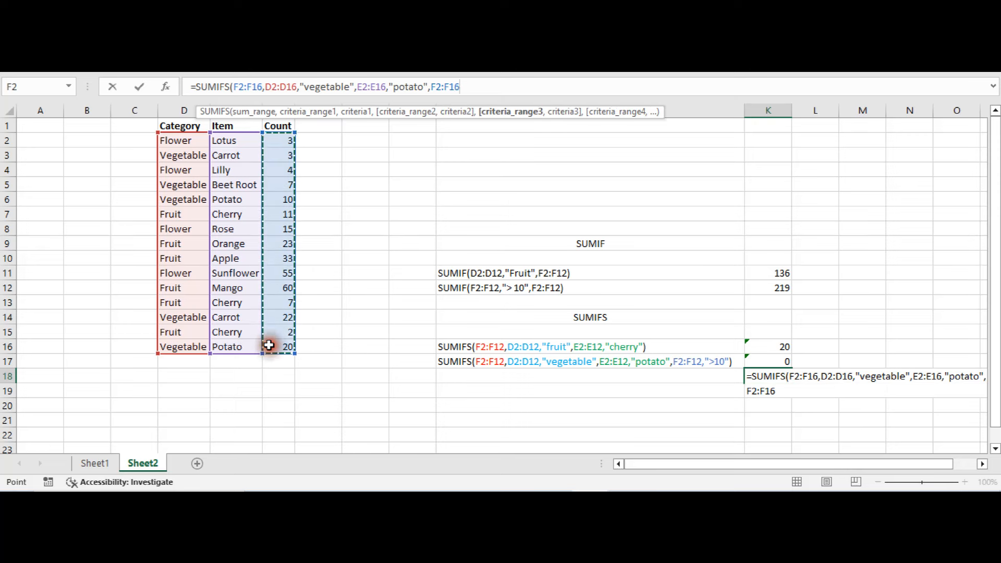
type("\"")
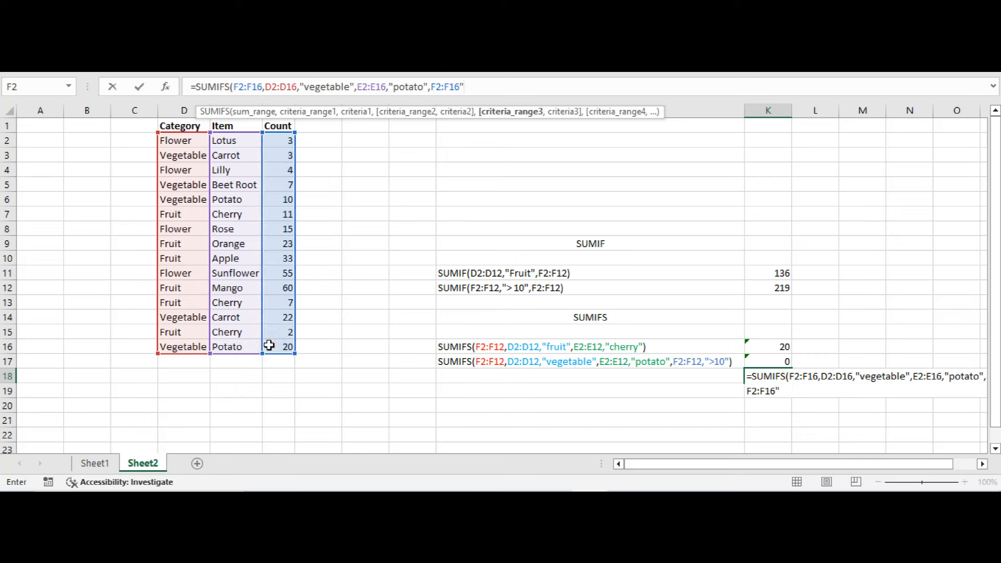
key("BackSpace")
type(",")
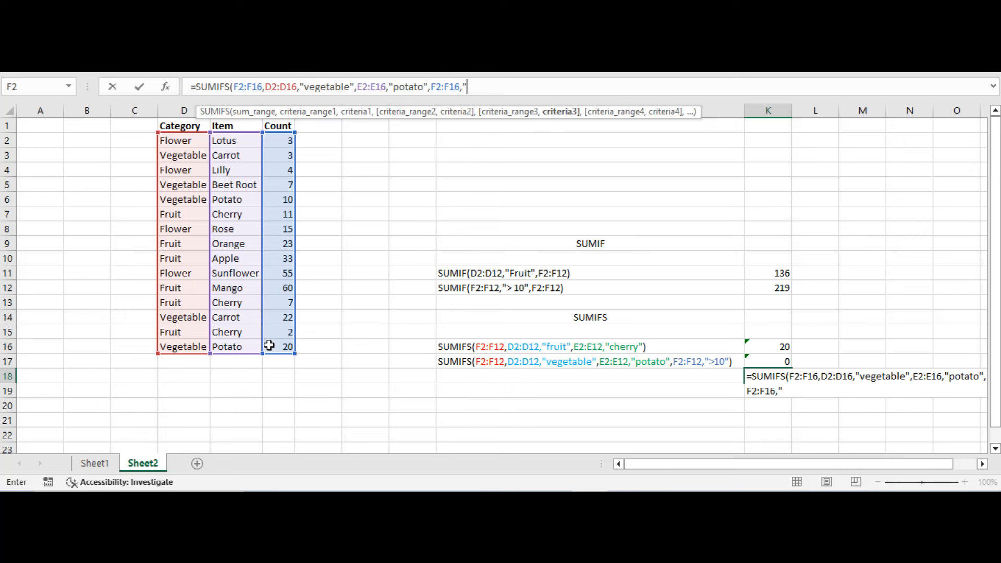
type("\"> 10\")")
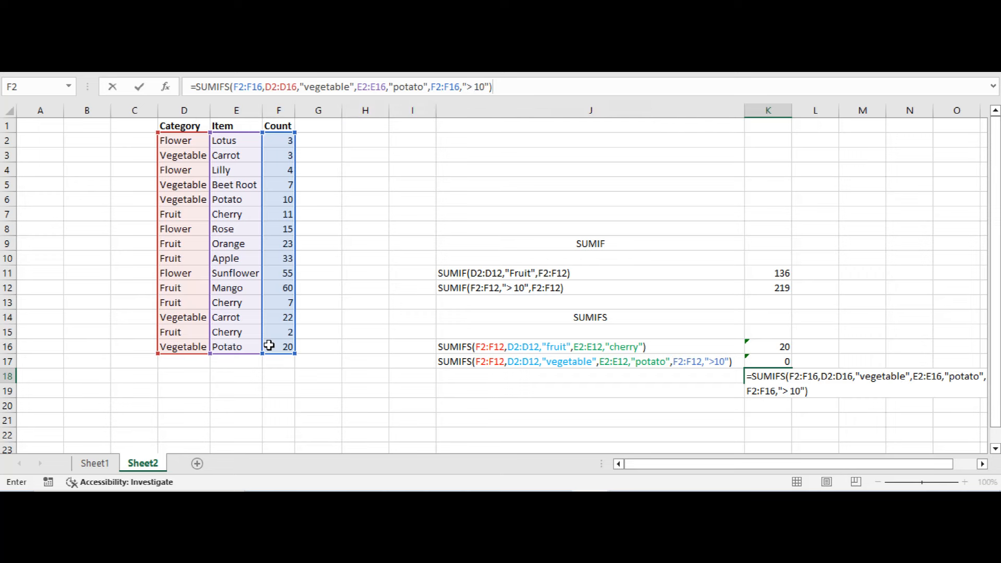
key("Return")
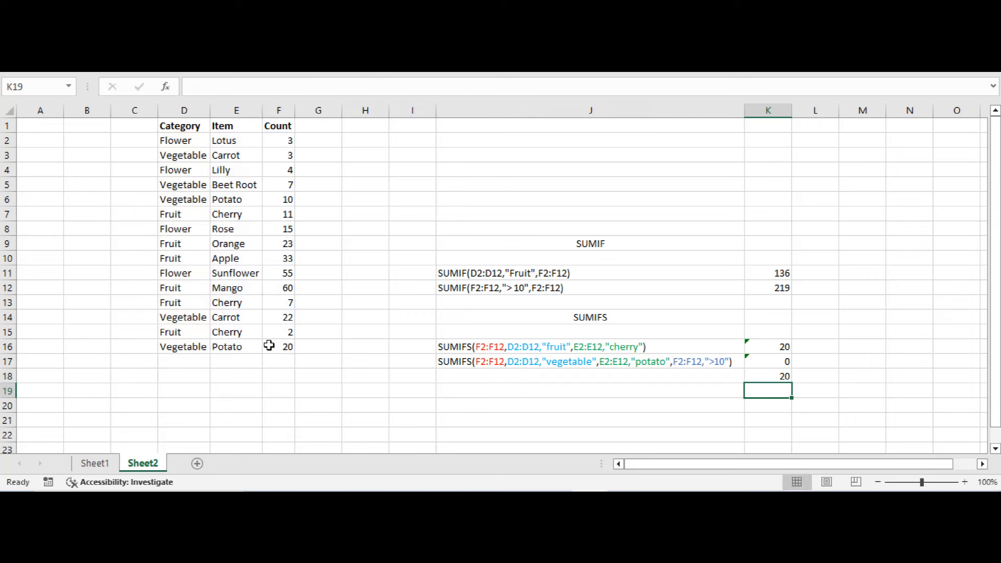
Review the ranges in the K18 formula and compare its result with the Potato rows D6:F6 and D16:F16.
left_click(764, 374)
key("F2")
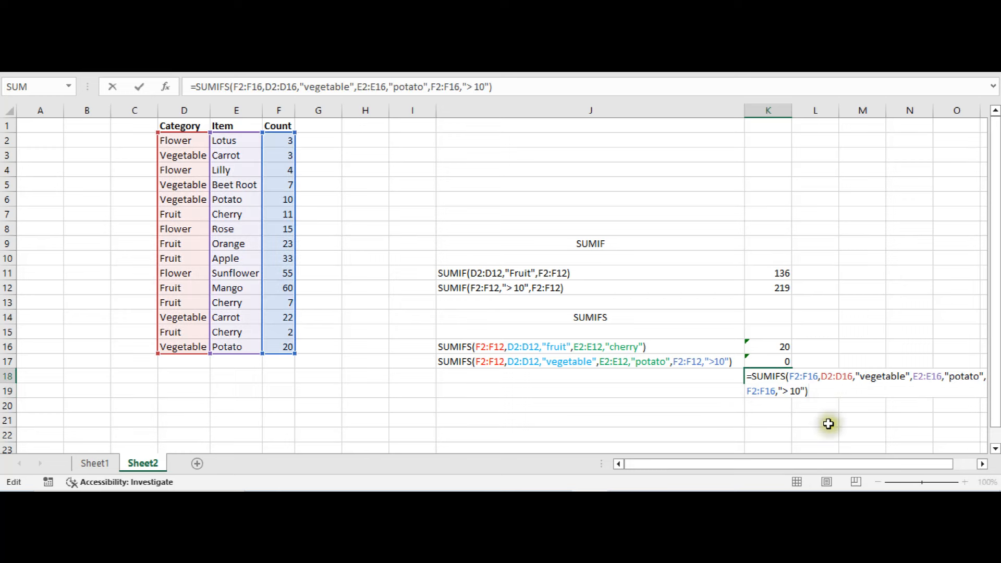
key("Escape")
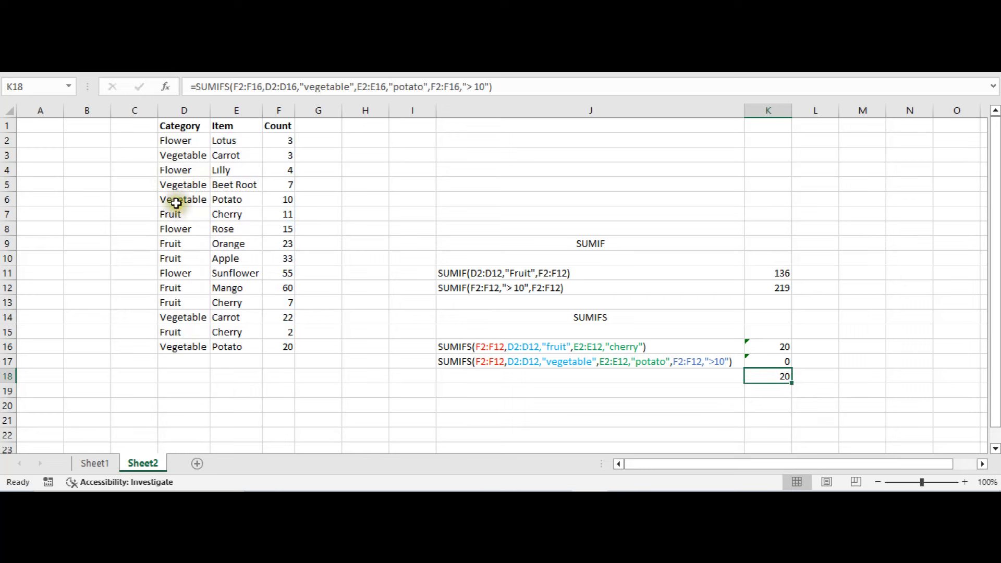
left_click_drag(175, 203, 282, 201)
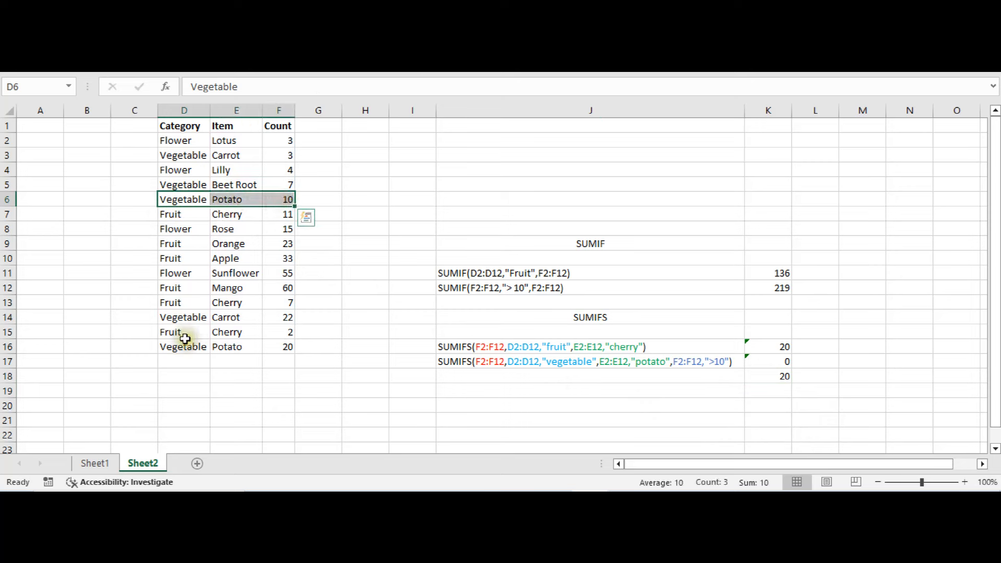
left_click_drag(187, 345, 282, 347)
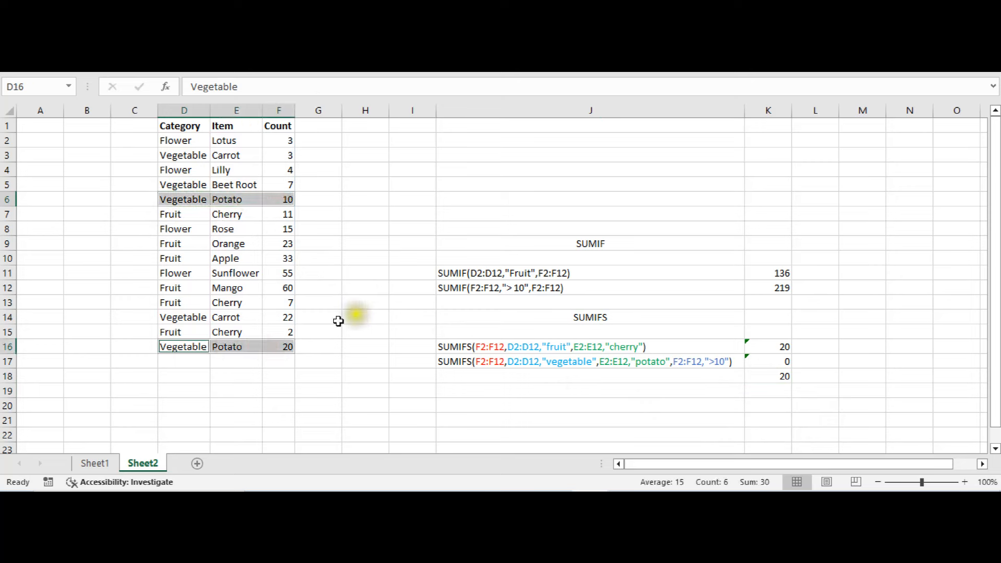
left_click(279, 346)
left_click(776, 376)
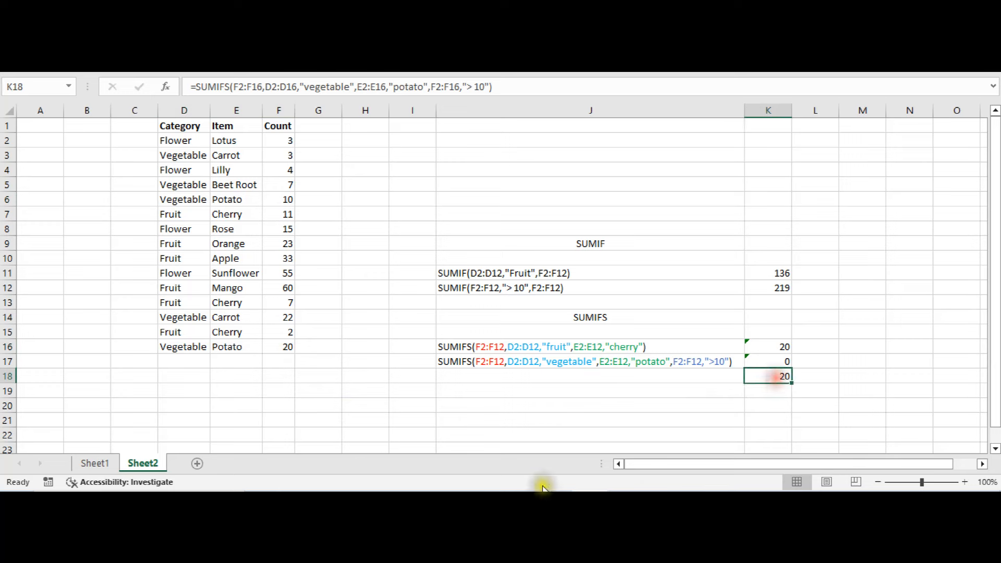